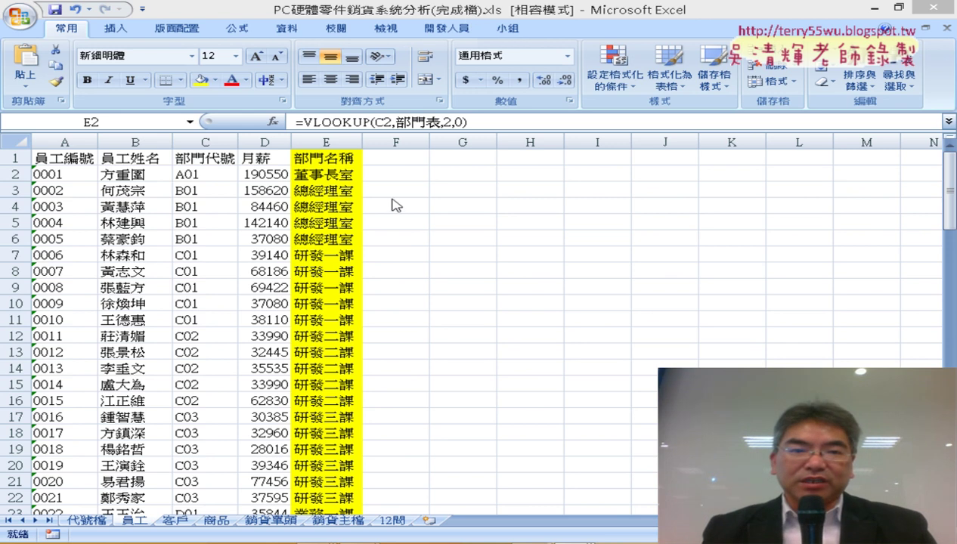
Look over the 代號檔 and 12問 sheets, then show the 銷貨主檔 sales data sheet.
left_click(332, 180)
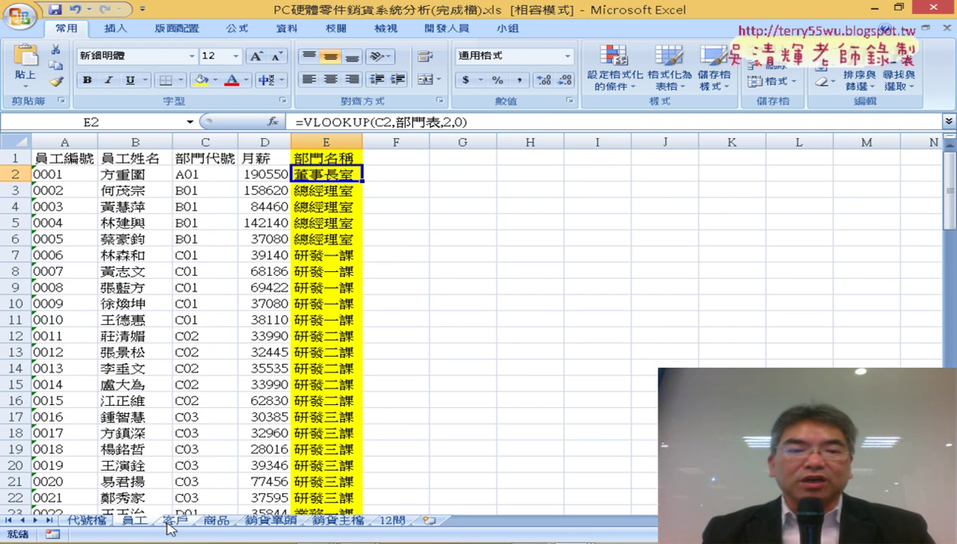
left_click(97, 522)
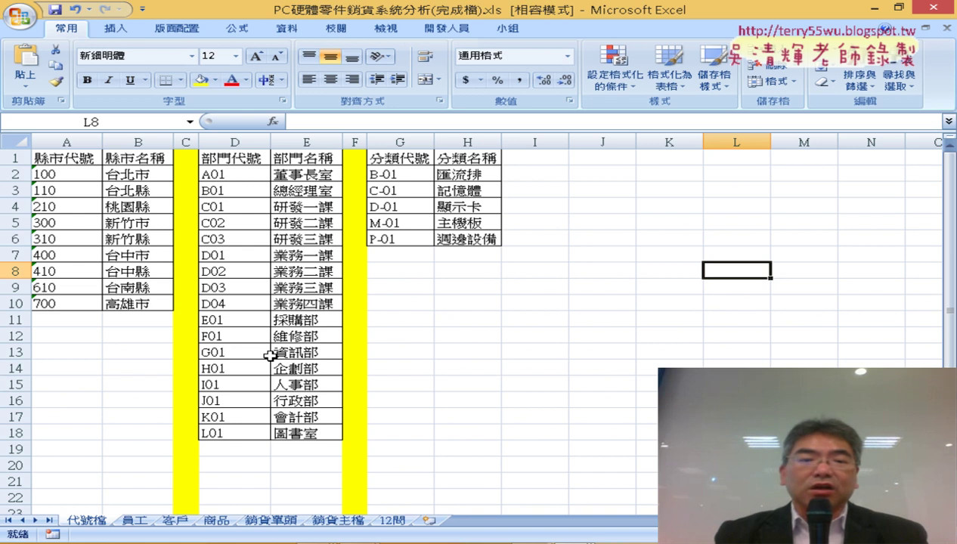
left_click(395, 521)
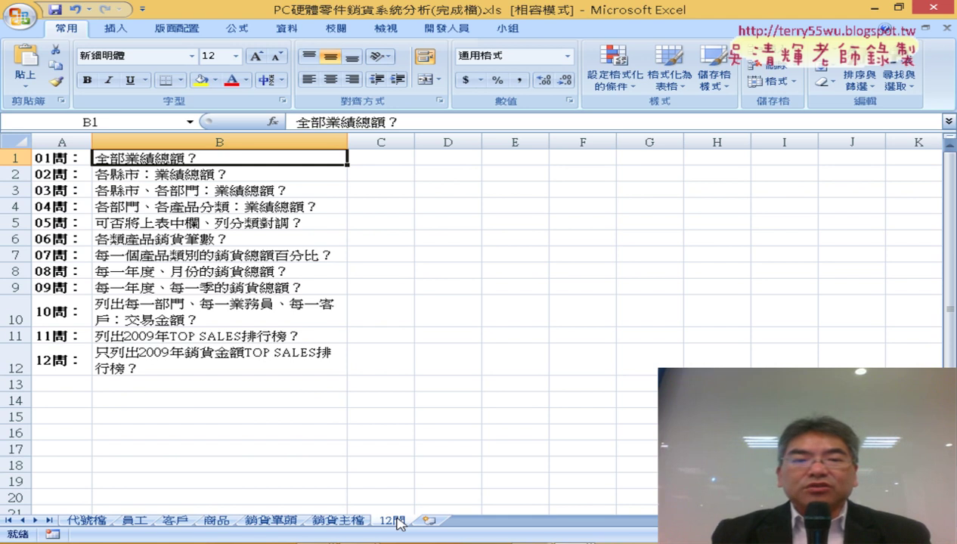
left_click(338, 521)
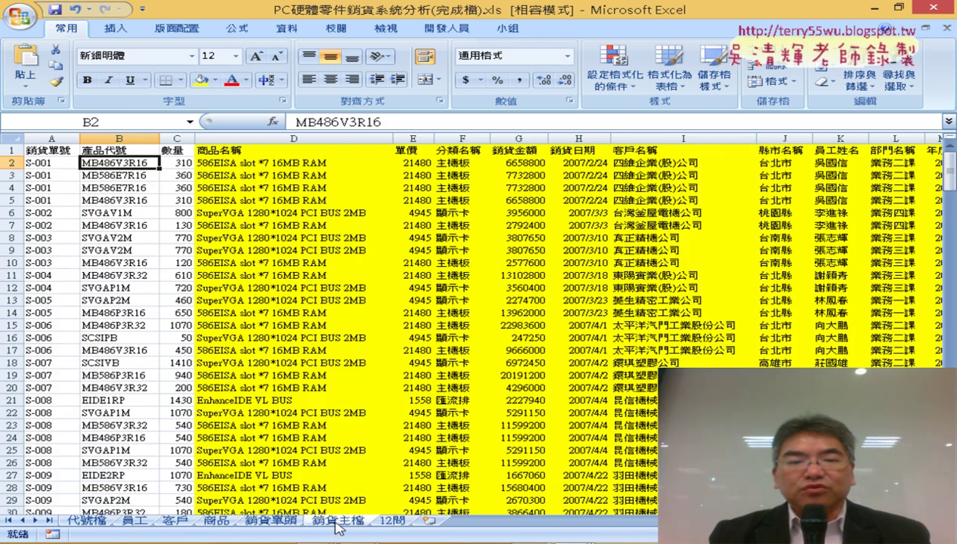
Insert a PivotTable from 銷貨主檔!$A$1:$N$252 on a new worksheet.
left_click(48, 138)
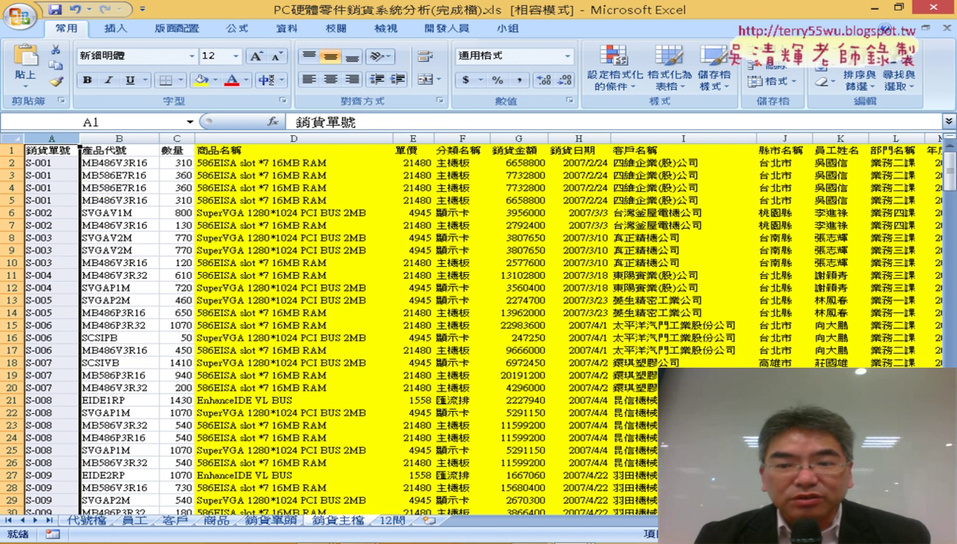
scroll(483, 325, "right", 2)
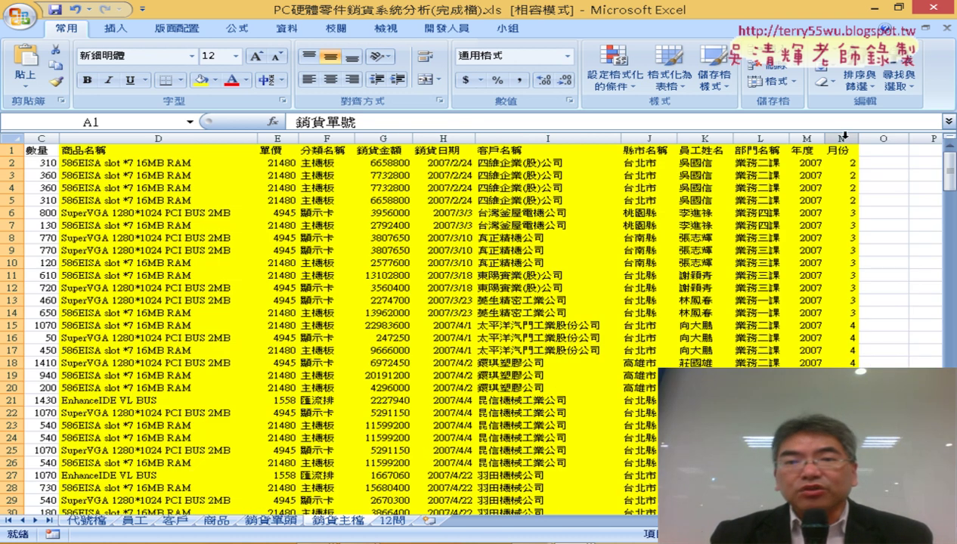
left_click(292, 201)
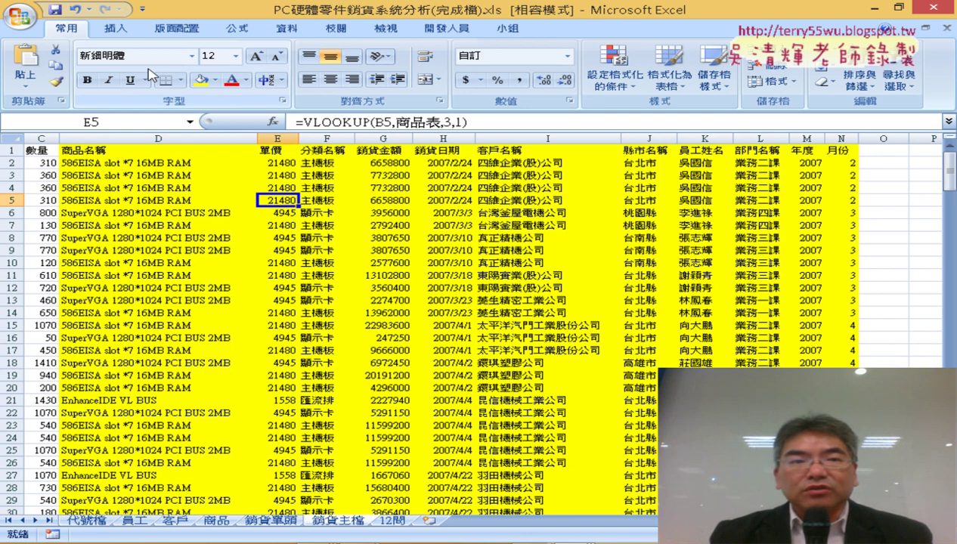
left_click(115, 28)
left_click(25, 86)
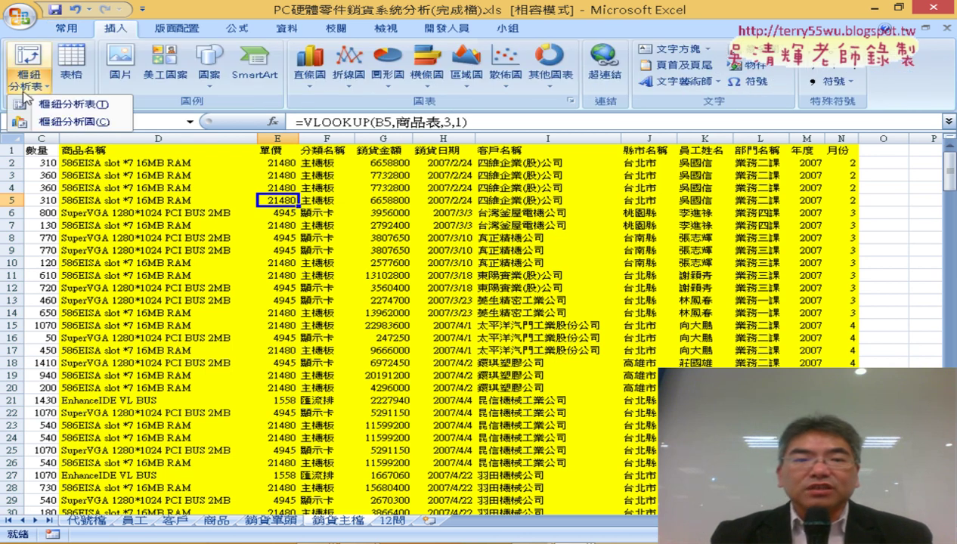
left_click(75, 104)
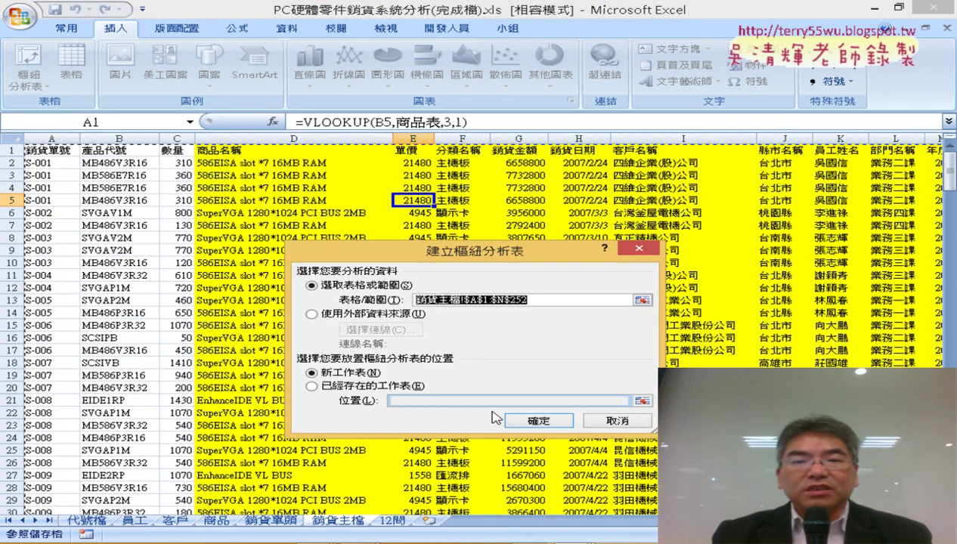
left_click(543, 420)
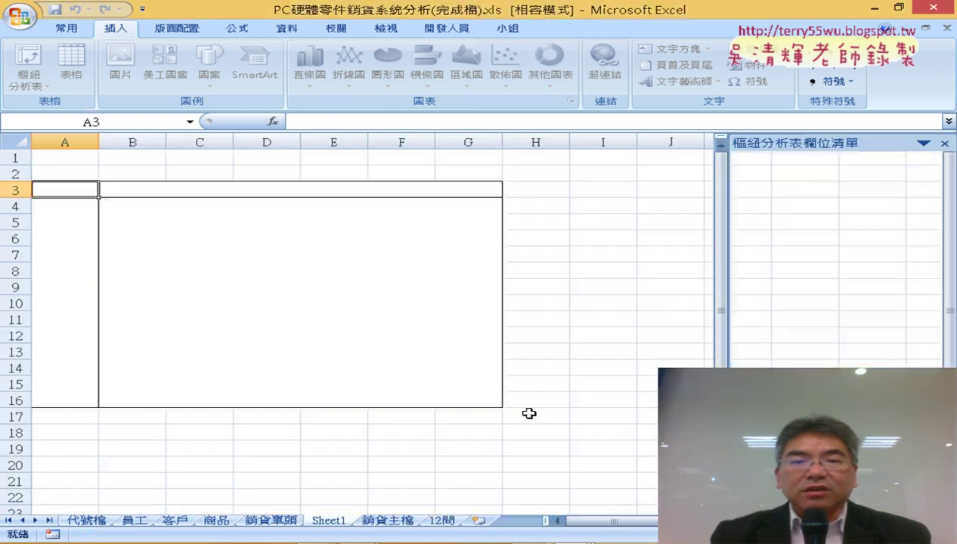
Check the 12問 question list, then return to the empty PivotTable on Sheet1.
left_click(443, 521)
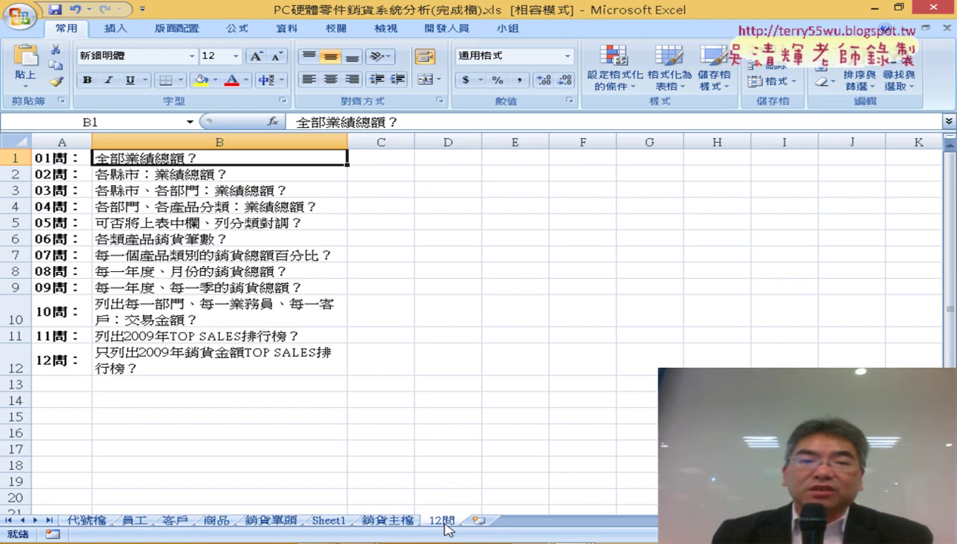
left_click(389, 521)
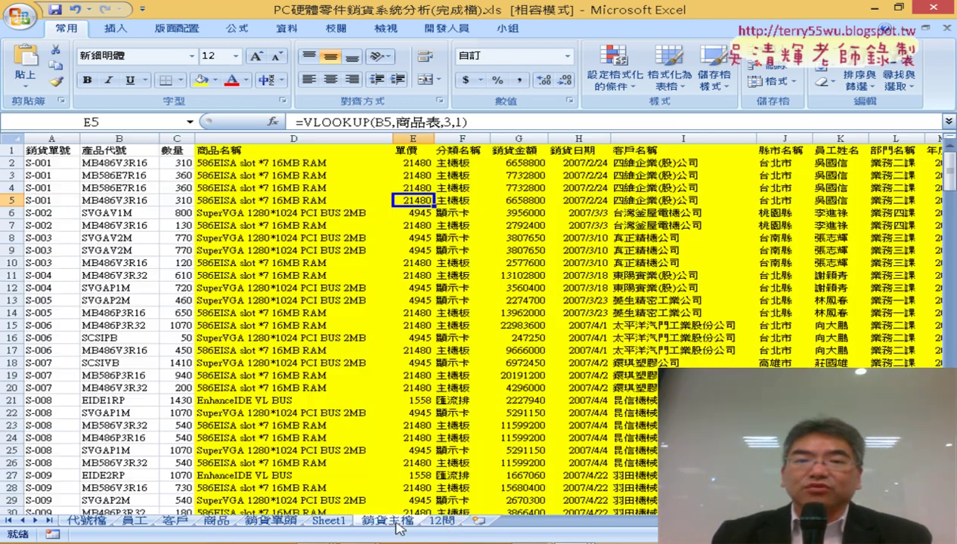
left_click(329, 521)
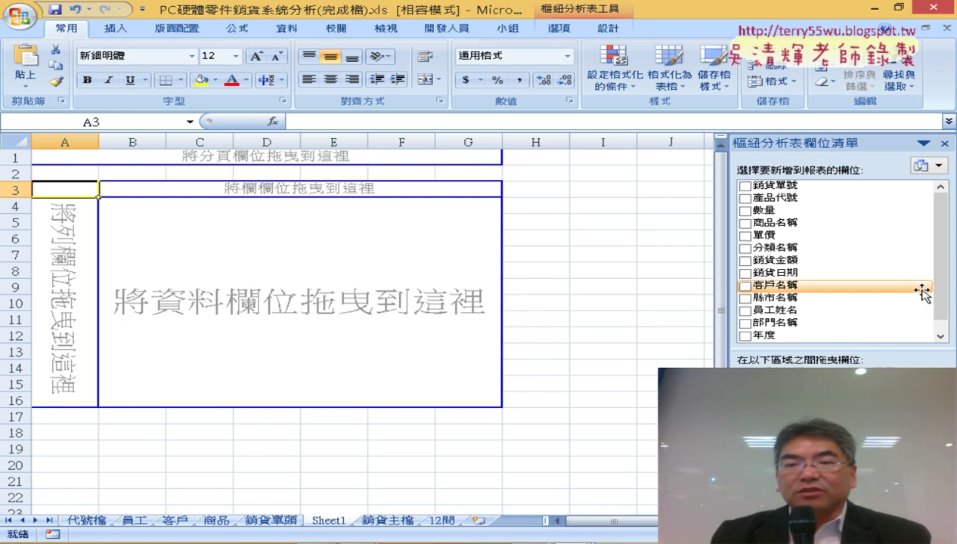
left_click_drag(938, 281, 949, 320)
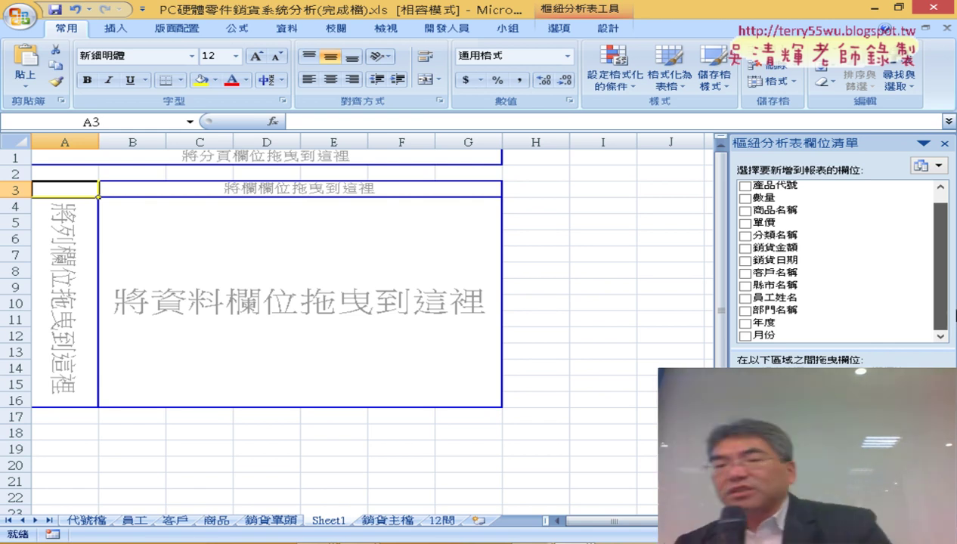
left_click_drag(954, 319, 954, 249)
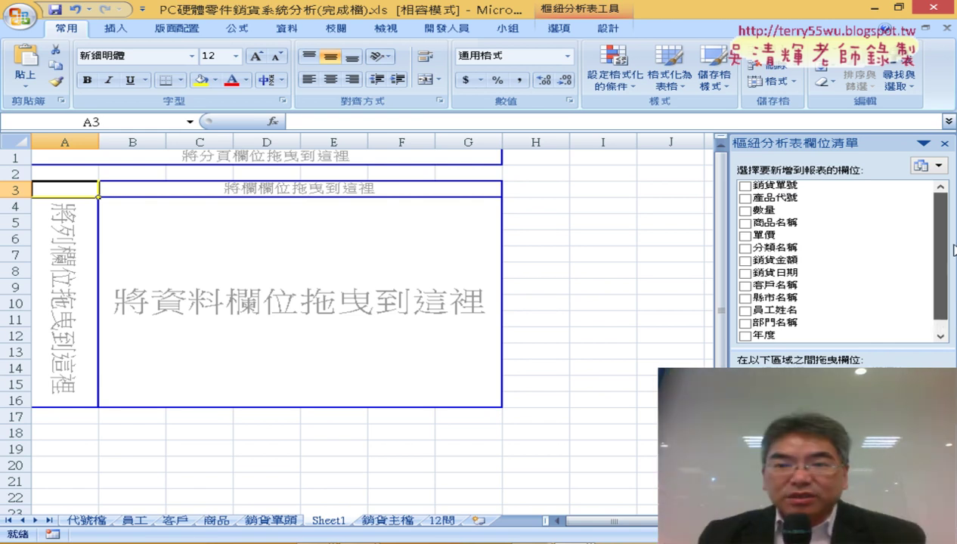
mouse_move(917, 260)
left_mouse_down()
mouse_move(844, 347)
mouse_move(846, 408)
mouse_move(838, 421)
left_mouse_up()
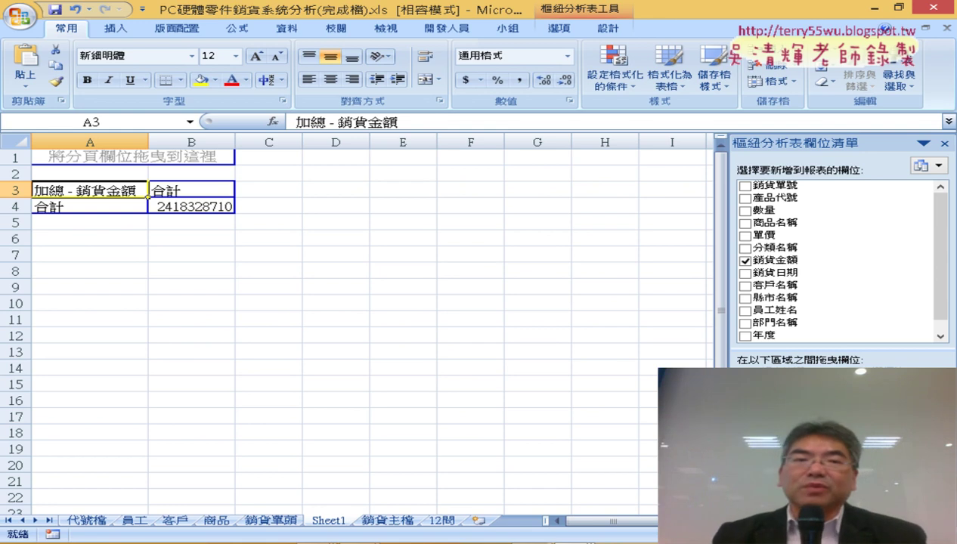
Format the B4 grand total with Comma Style and no decimals, showing 2,418,328,710.
left_click(163, 207)
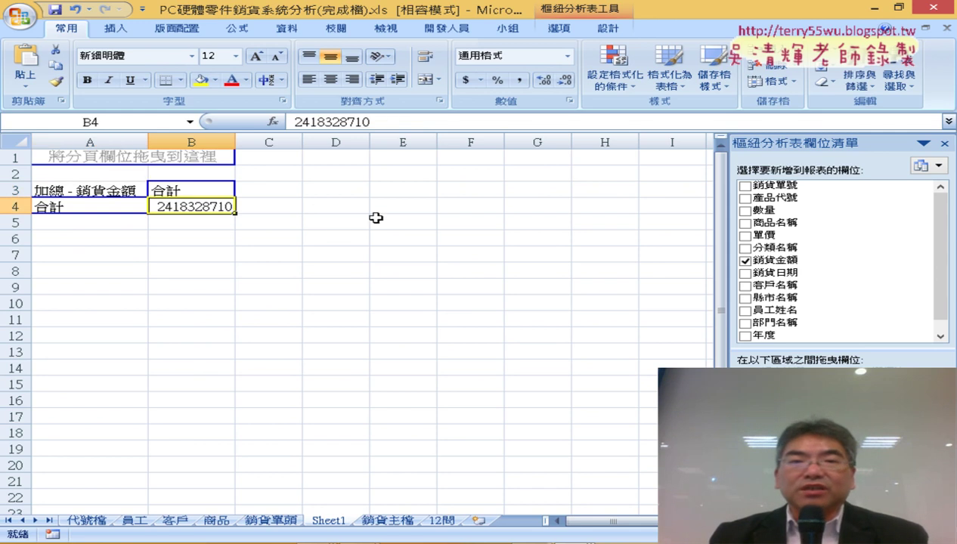
left_click(520, 80)
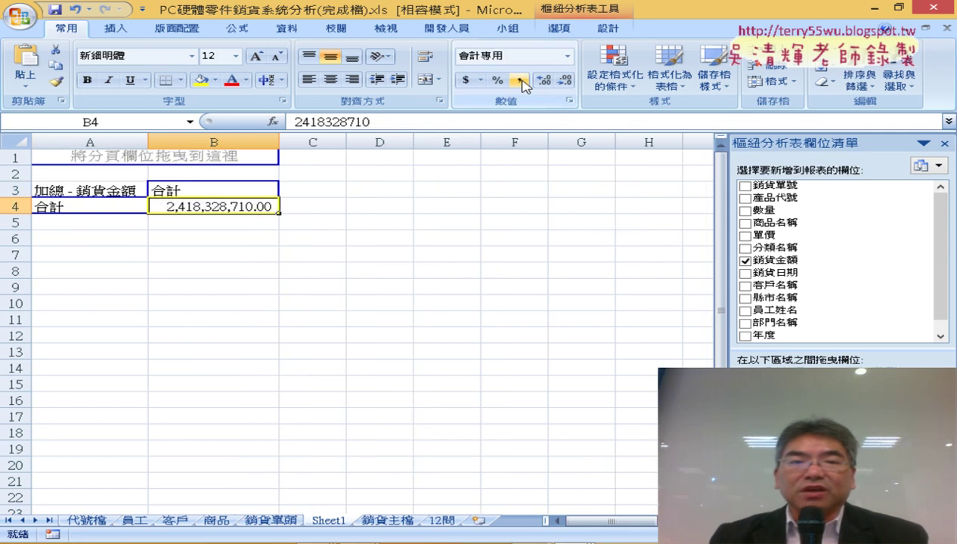
double_click(563, 81)
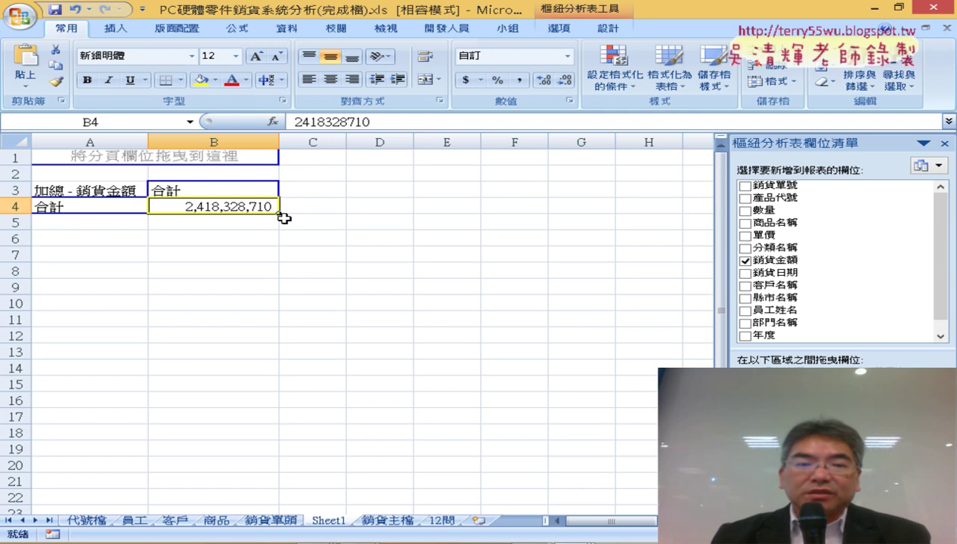
left_click(442, 521)
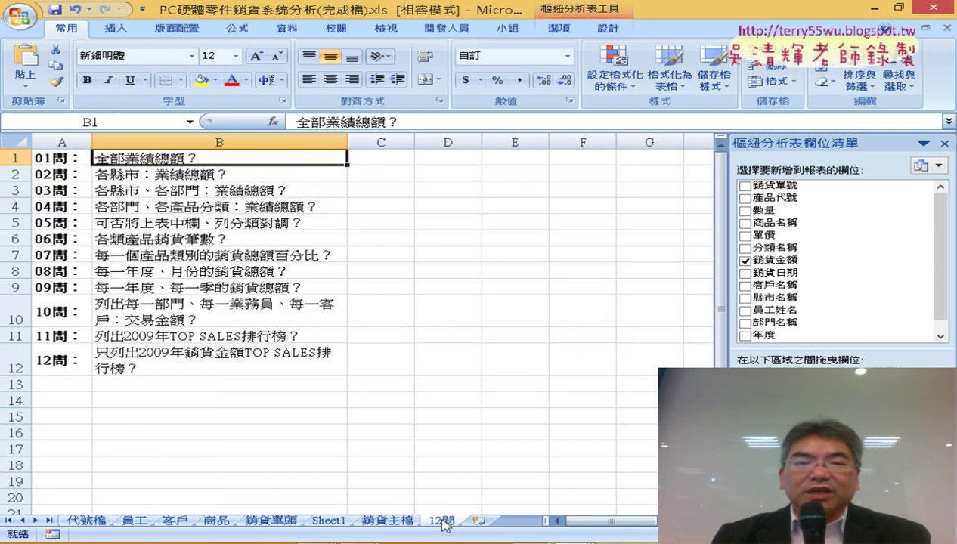
left_click(260, 180)
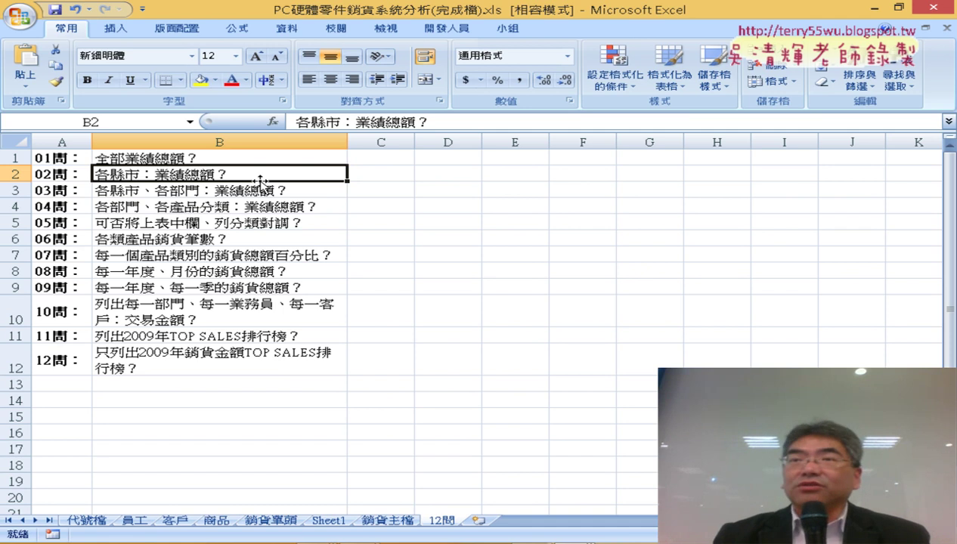
left_click(329, 521)
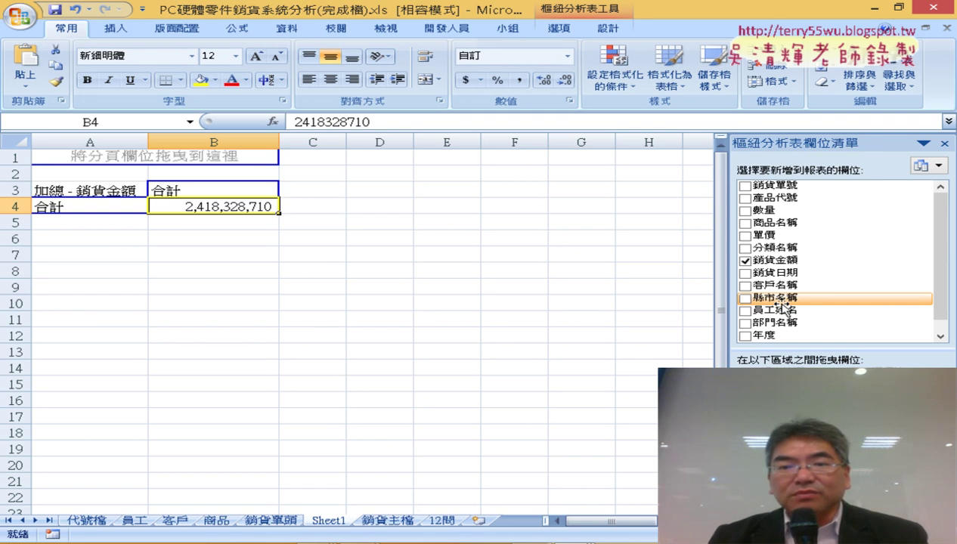
Add 縣市名稱 as rows and sort counties by sales descending, with 台北市 first.
left_click_drag(783, 306, 794, 423)
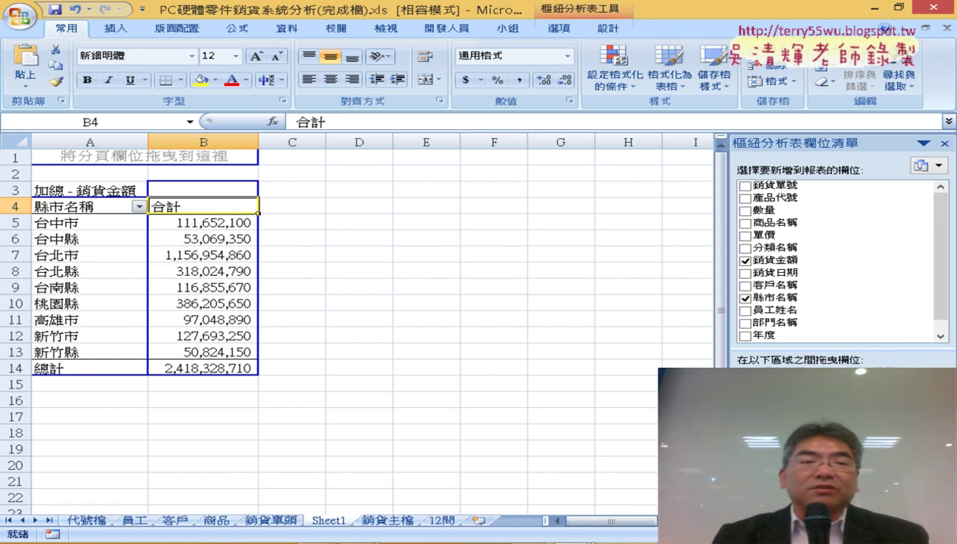
left_click(241, 224)
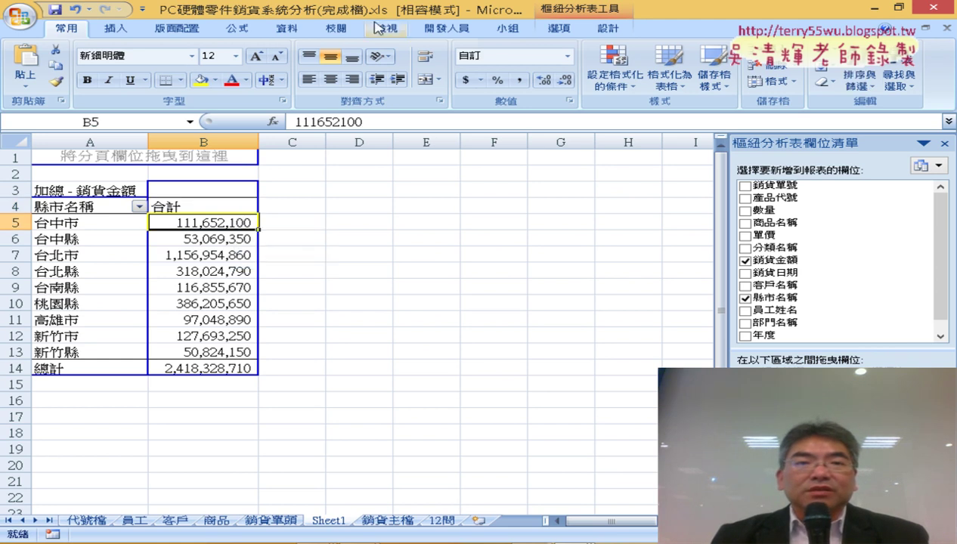
left_click(293, 31)
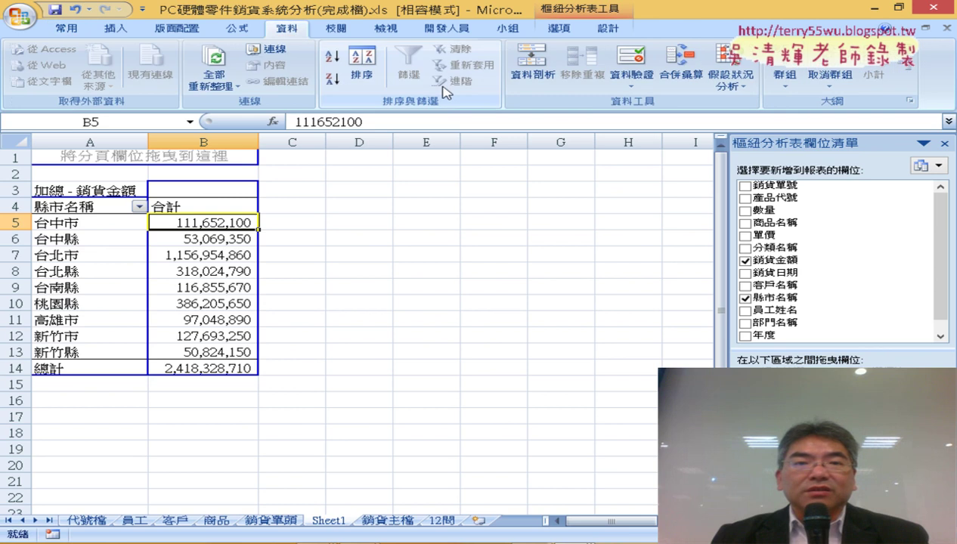
left_click(333, 80)
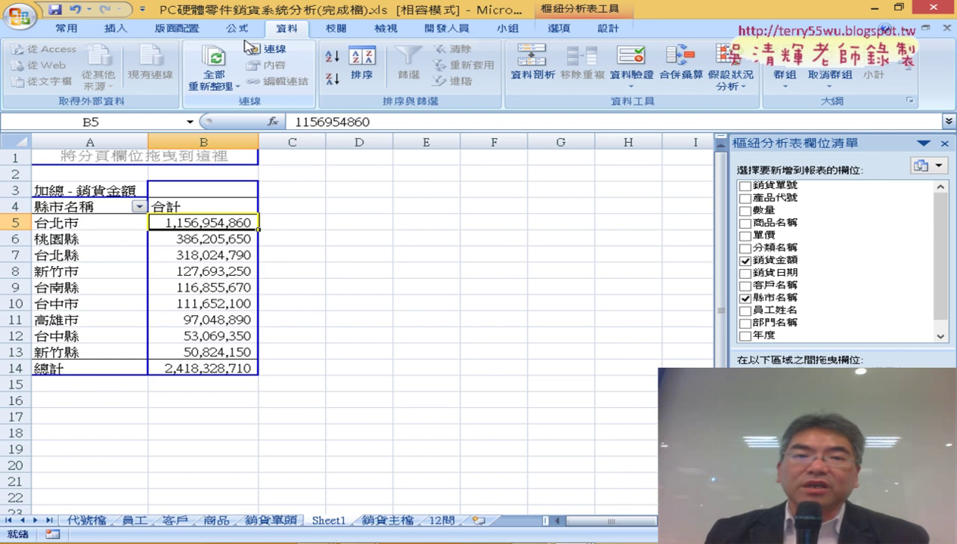
left_click(443, 518)
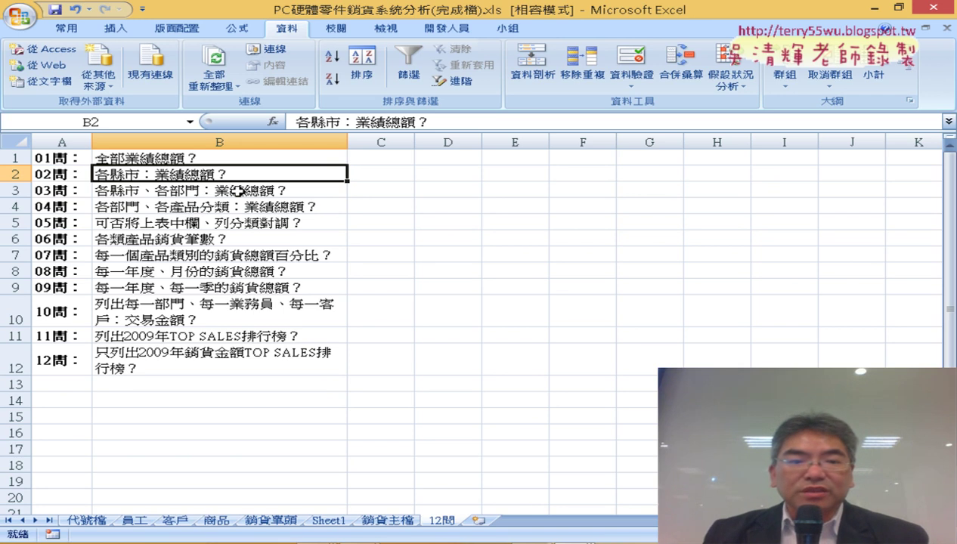
left_click(329, 521)
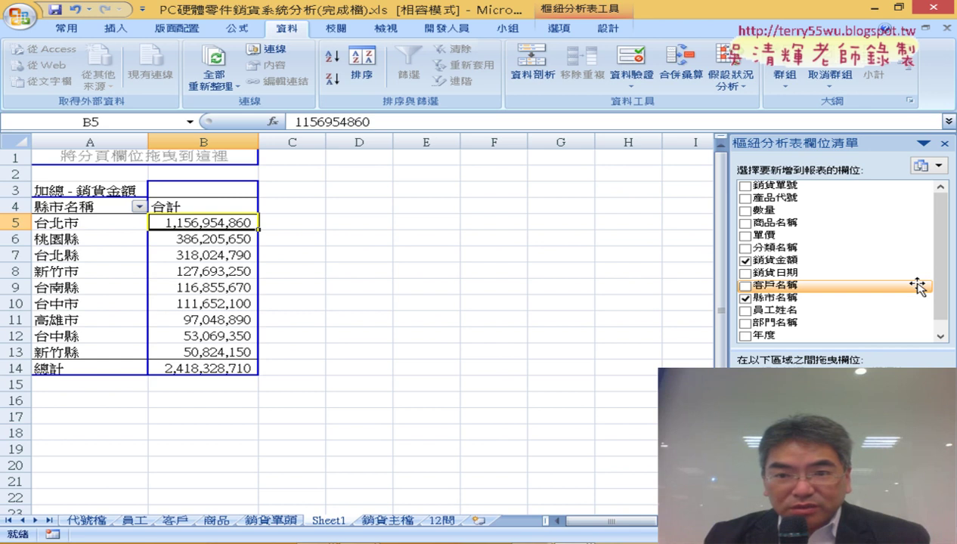
Nest 部門名稱 under each county, select 台北市's departments, and begin dragging 縣市名稱 out.
left_click(941, 337)
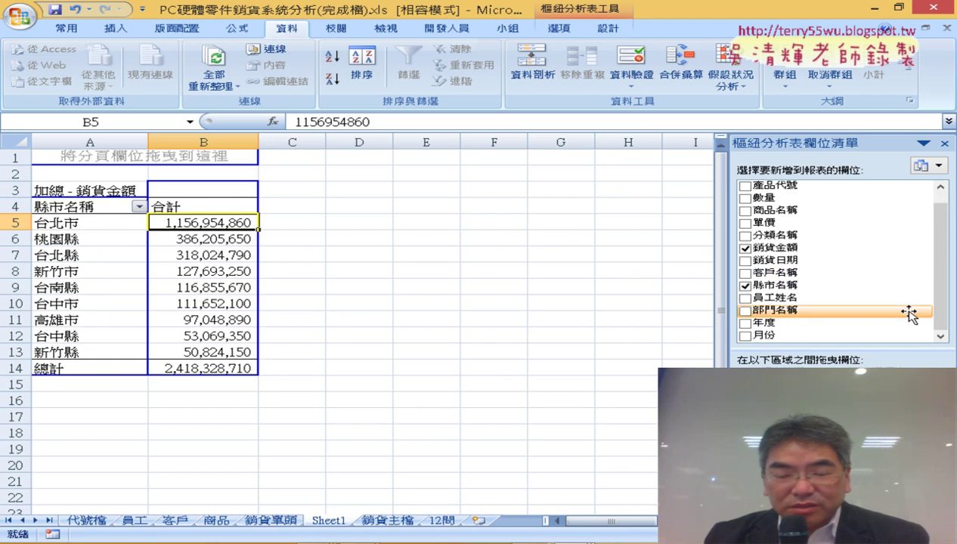
left_click_drag(908, 314, 832, 454)
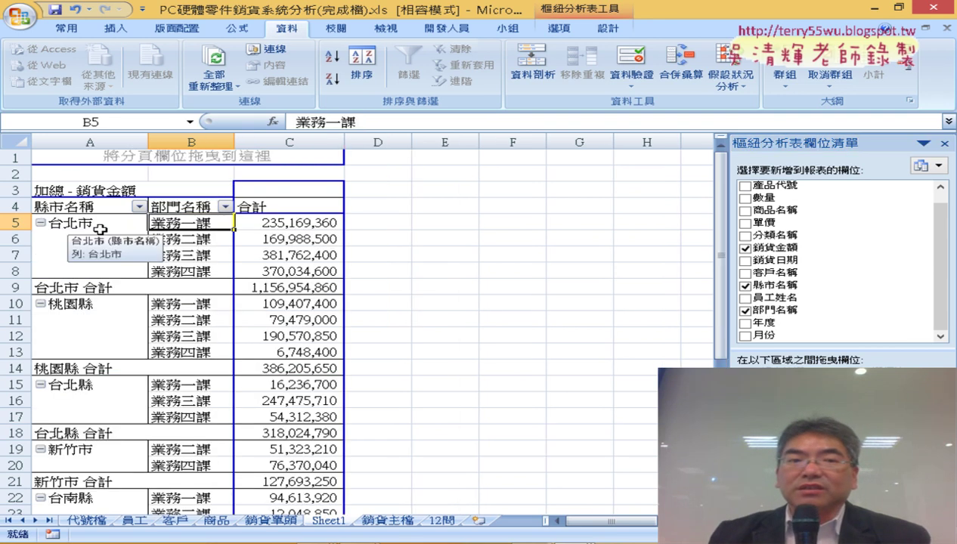
left_click_drag(195, 223, 198, 271)
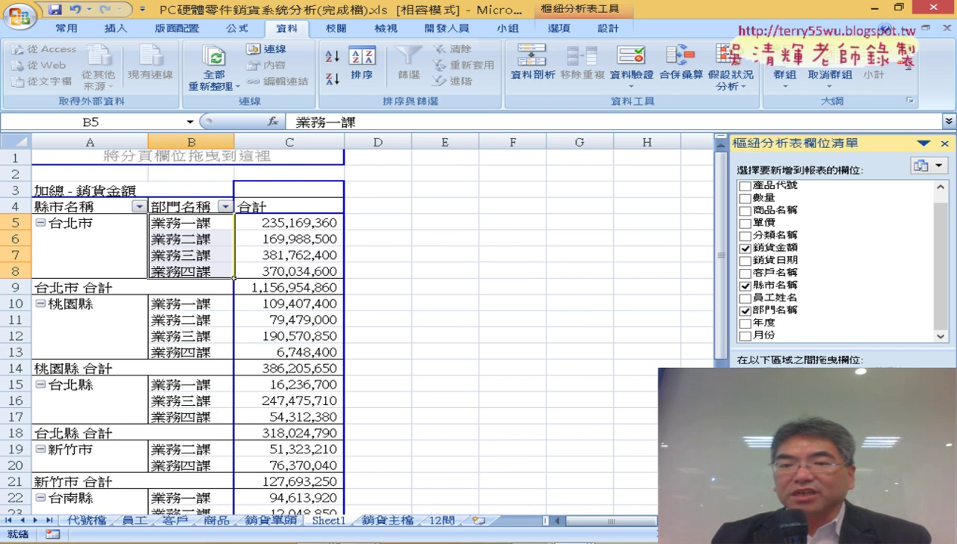
left_click_drag(802, 423, 844, 276)
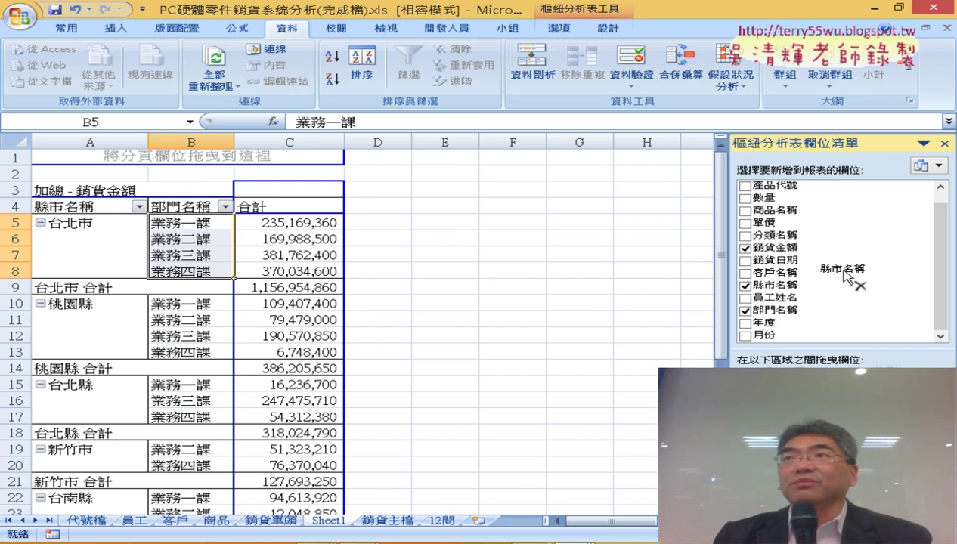
Remove 縣市名稱 to leave only department totals, checking the week 4 question.
mouse_move(845, 276)
left_mouse_down()
mouse_move(832, 378)
mouse_move(830, 239)
left_mouse_up()
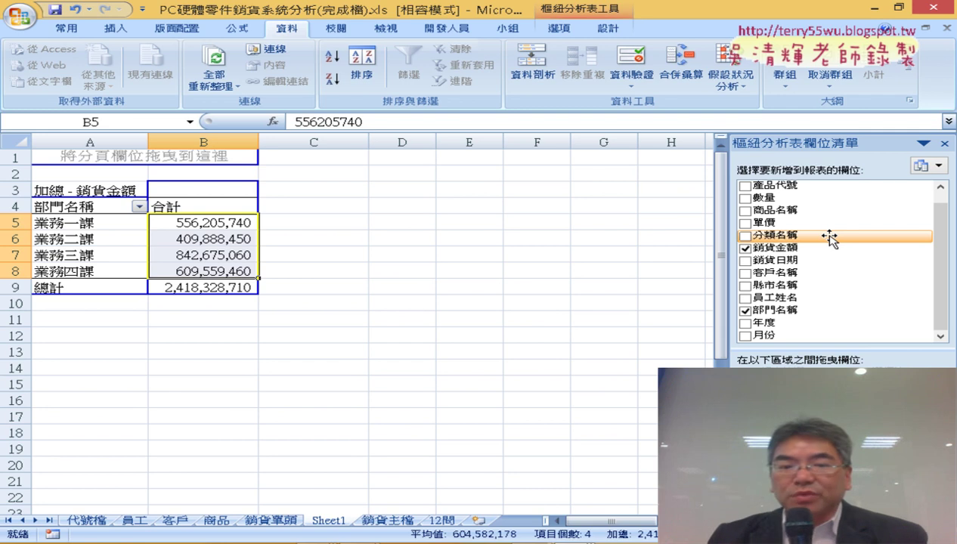
left_click(442, 520)
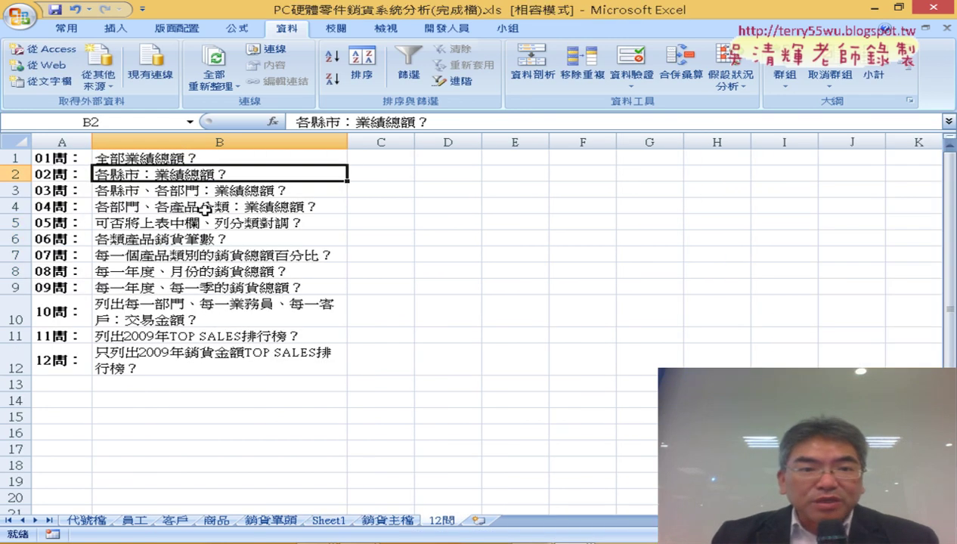
left_click(203, 210)
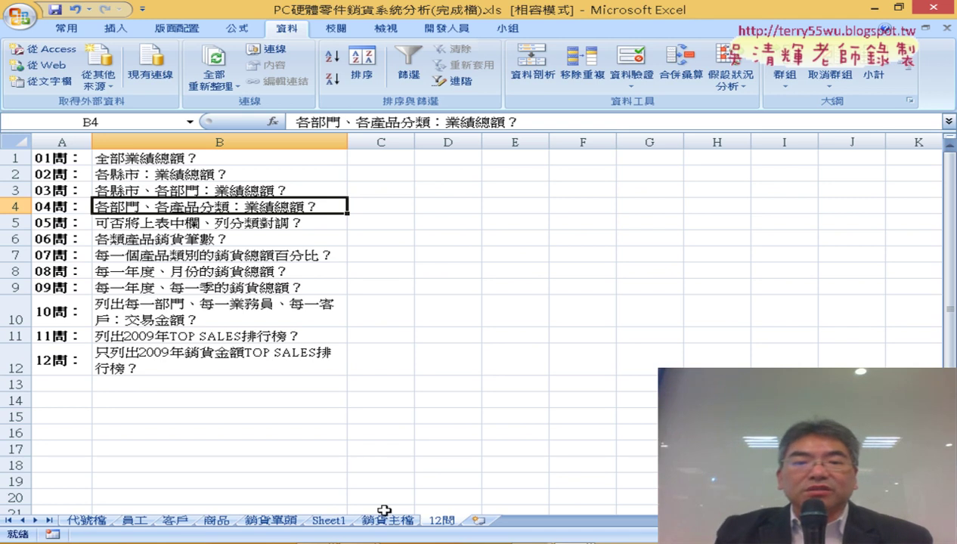
left_click(330, 521)
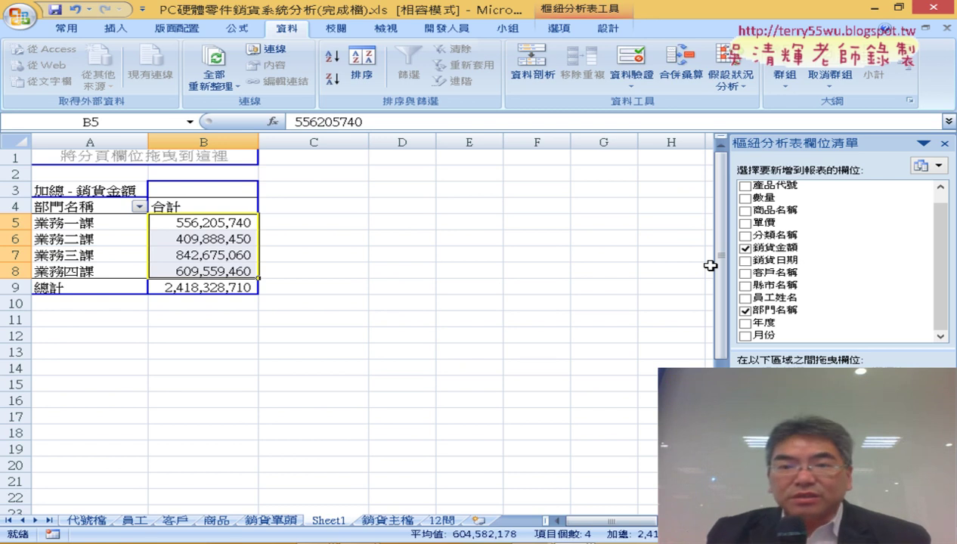
Add 分類名稱 under each department, then read question 05 on the 12問 sheet.
left_click(792, 240)
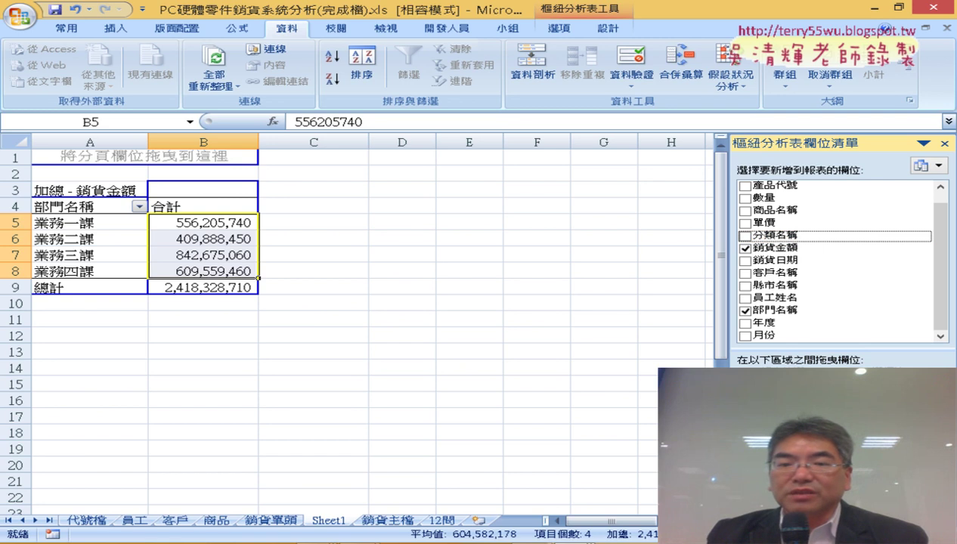
key("space")
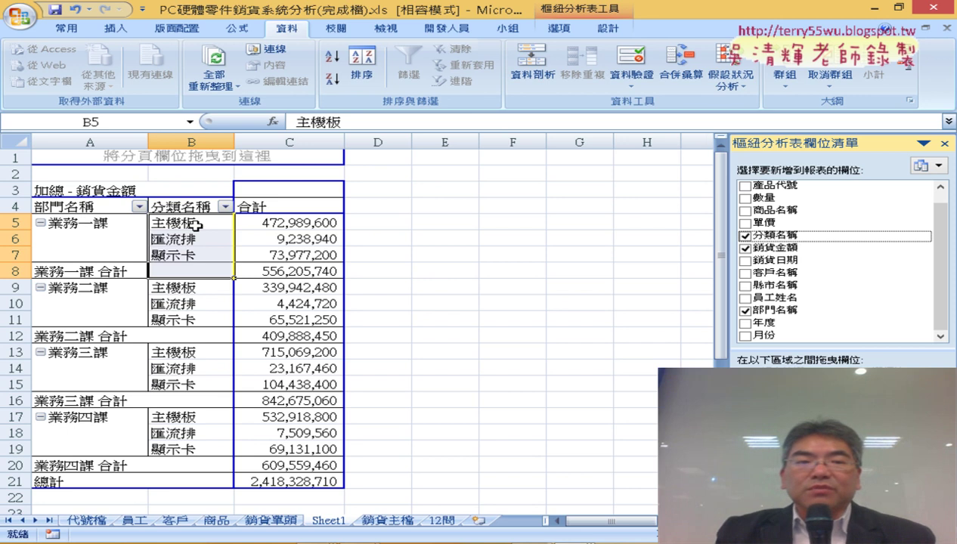
left_click_drag(189, 224, 190, 254)
left_click_drag(312, 227, 310, 255)
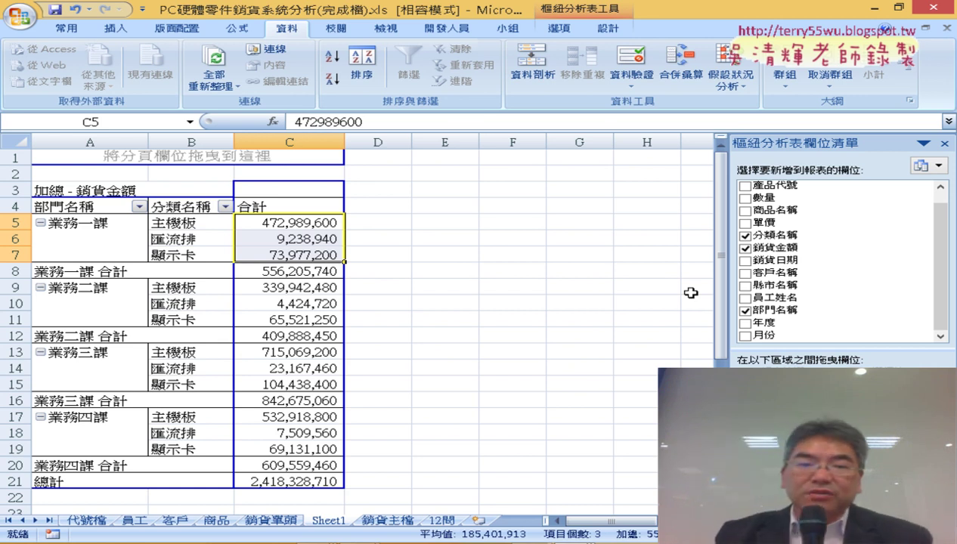
left_click(437, 522)
left_click(214, 223)
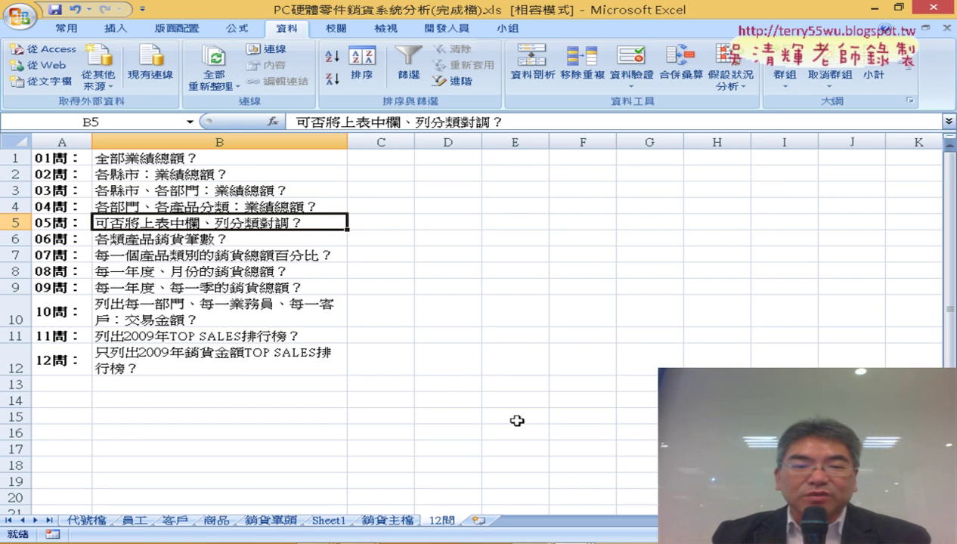
Return to Sheet1 with 部門名稱 nested under each 分類名稱 category.
left_click(329, 521)
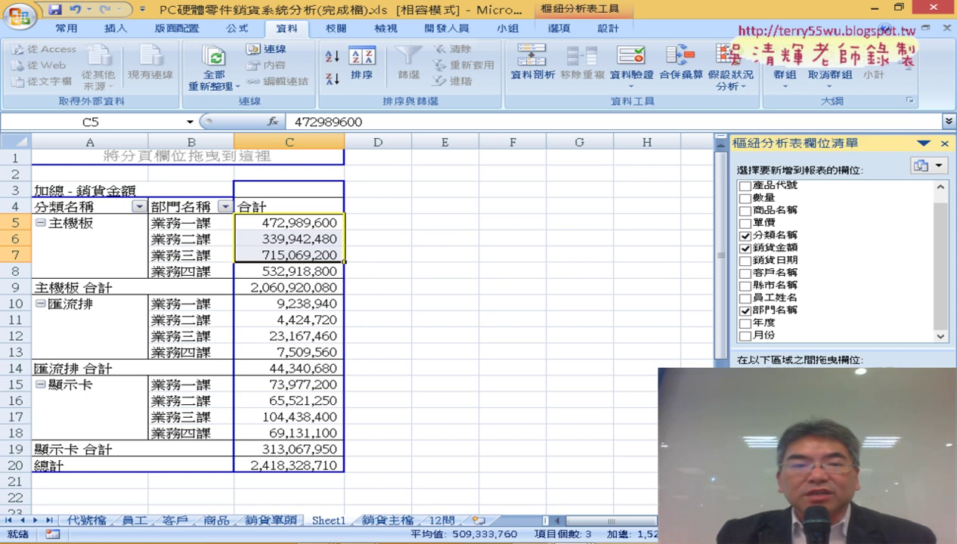
Move 分類名稱 to Column Labels for a department-by-category cross-tab, then revisit 12問.
left_click_drag(779, 468, 892, 401)
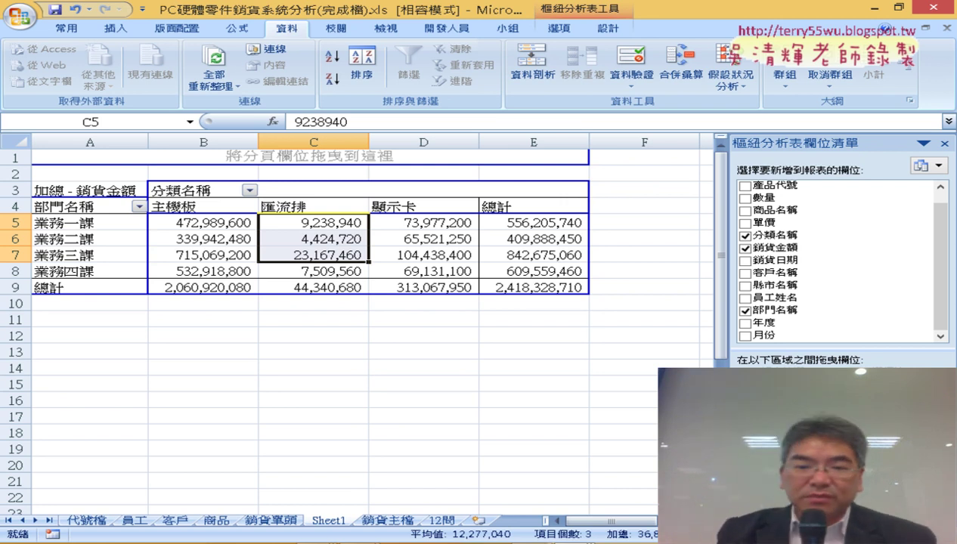
left_click(443, 521)
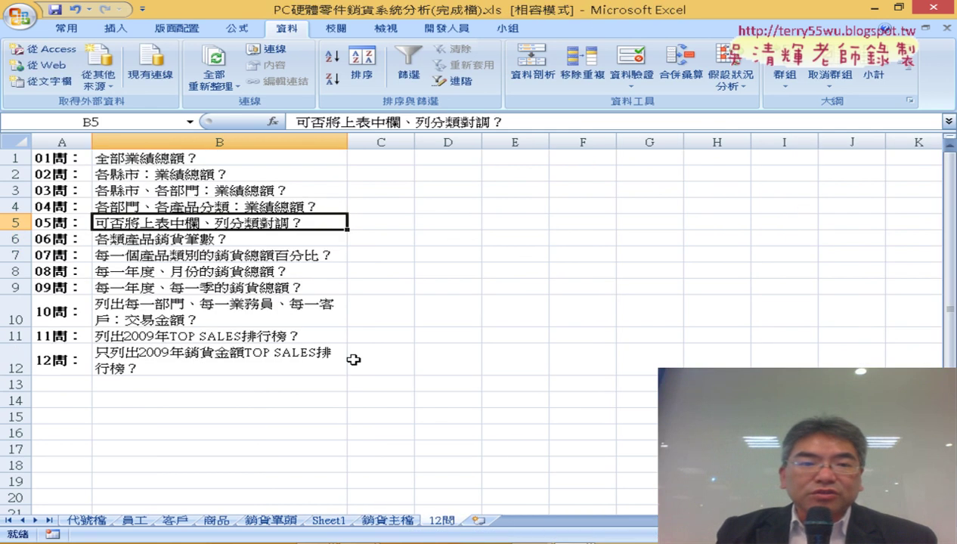
Read the week 6 question on 12問, then go back to the Sheet1 PivotTable.
left_click(229, 242)
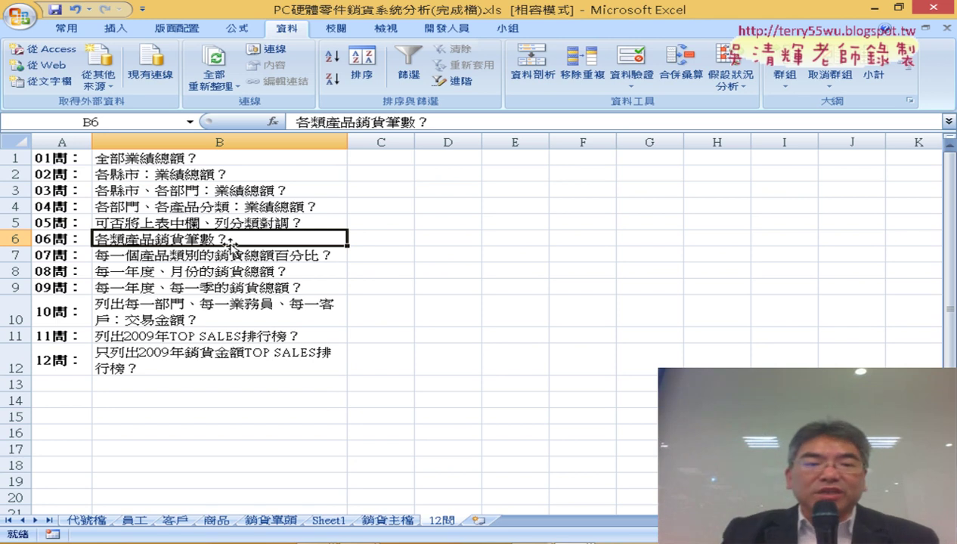
left_click(327, 517)
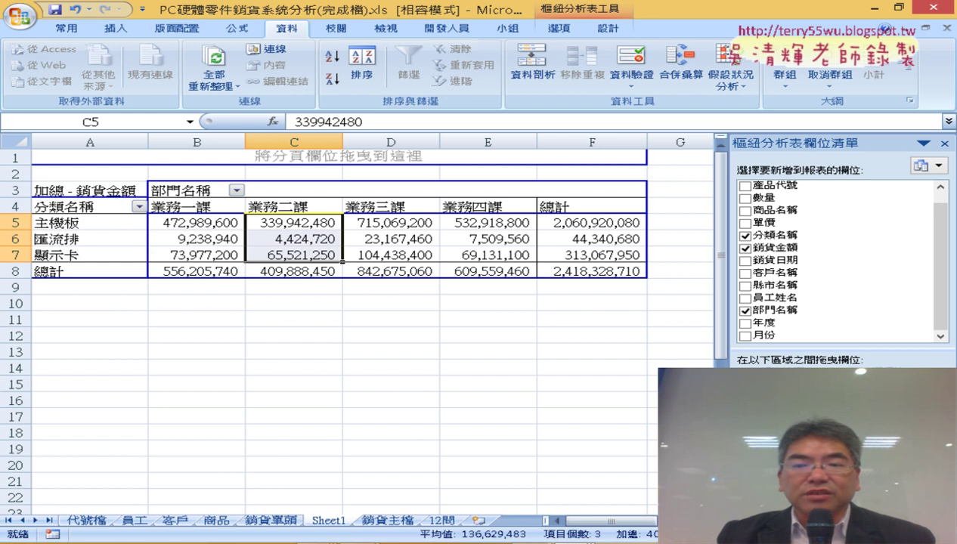
Summarize 銷貨金額 by count (項目個數) instead of sum, then view the 12問 questions.
left_click(846, 453)
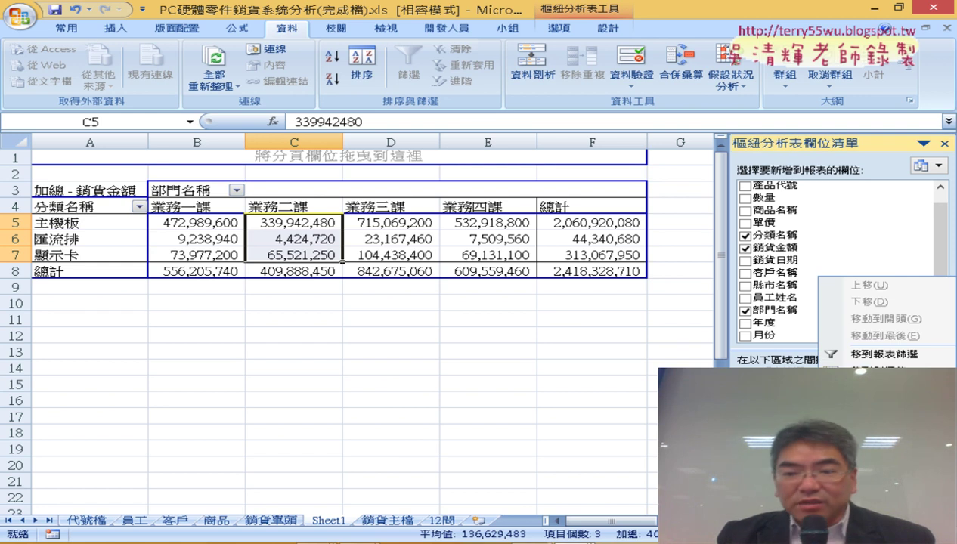
left_click(869, 441)
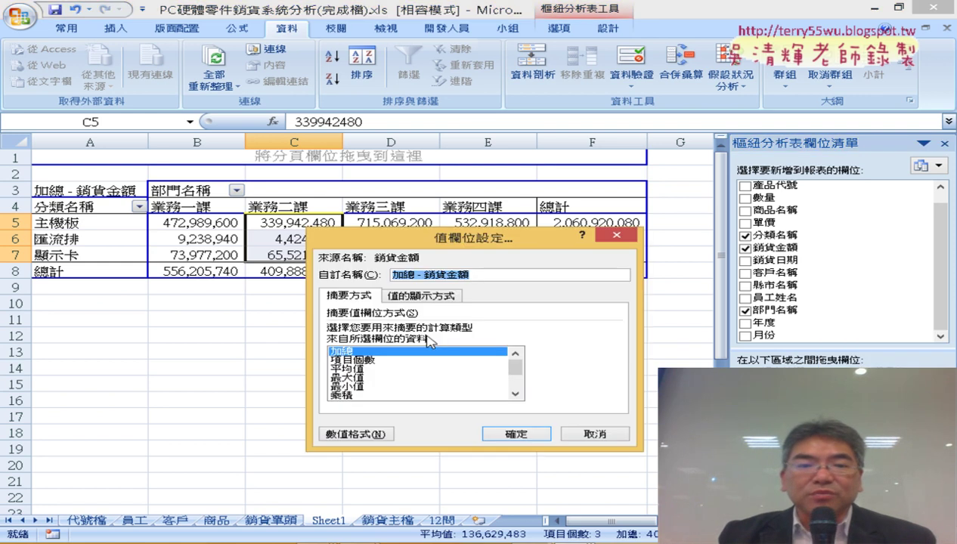
left_click(359, 361)
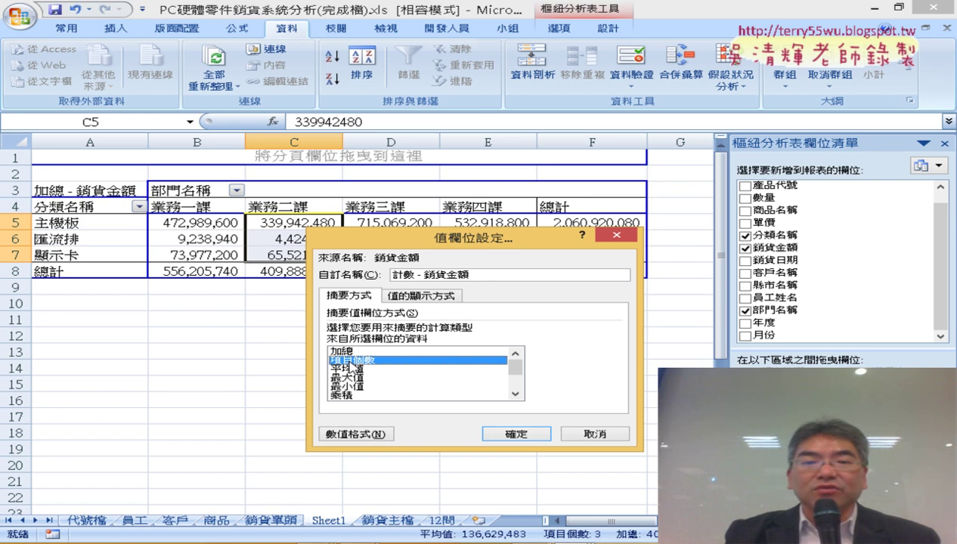
left_click(507, 431)
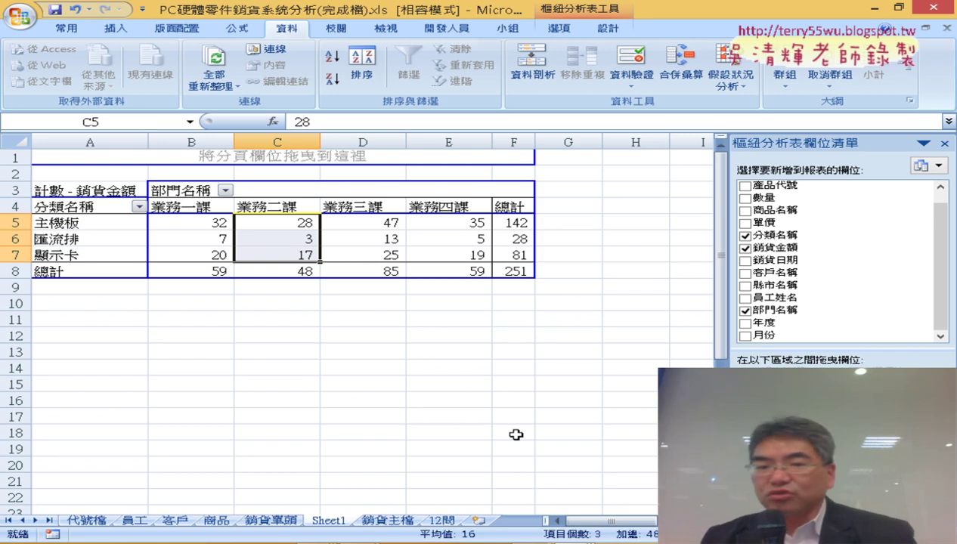
left_click(441, 522)
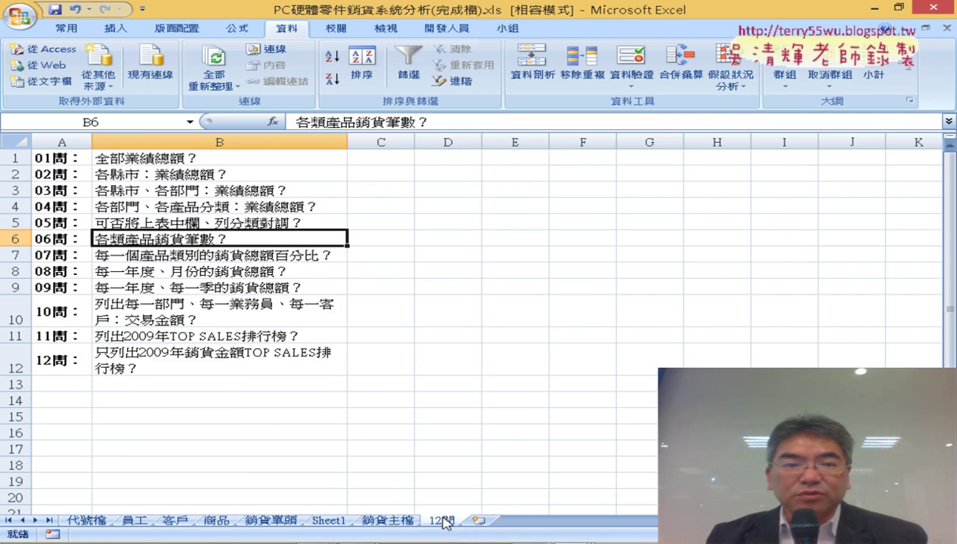
After reading the week 7 question, remove 部門名稱 so the pivot counts per category only.
left_click(315, 256)
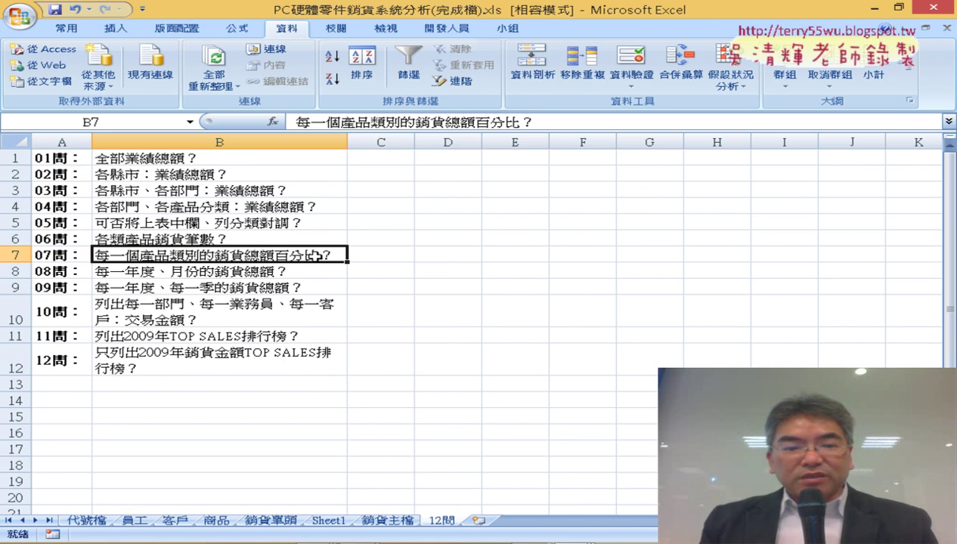
left_click(329, 520)
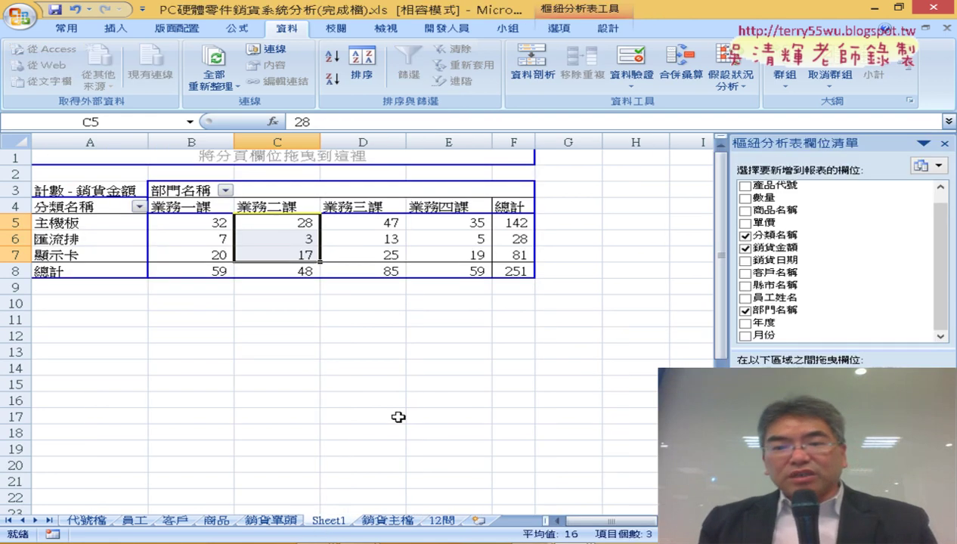
left_click_drag(892, 469, 875, 255)
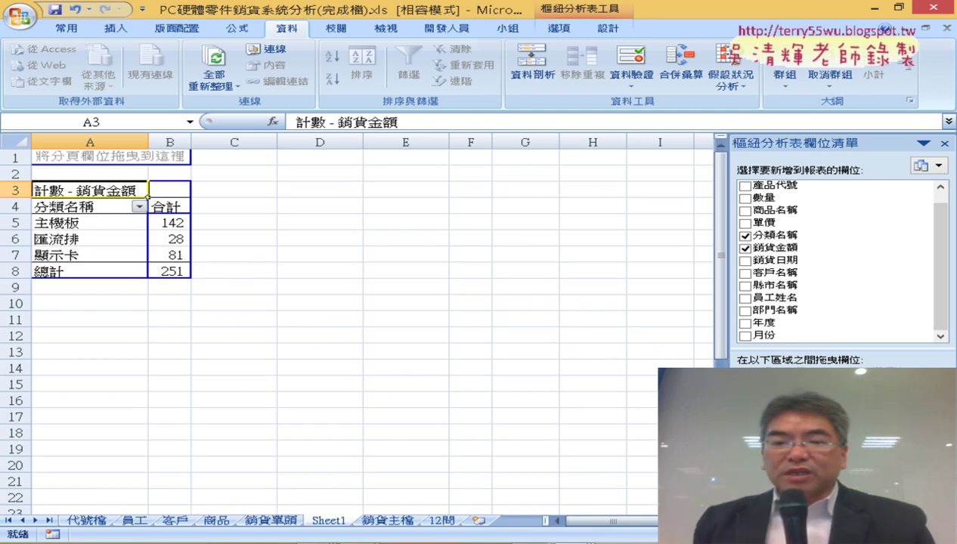
Switch the 銷貨金額 value field back to Sum.
left_click(832, 461)
left_click(877, 440)
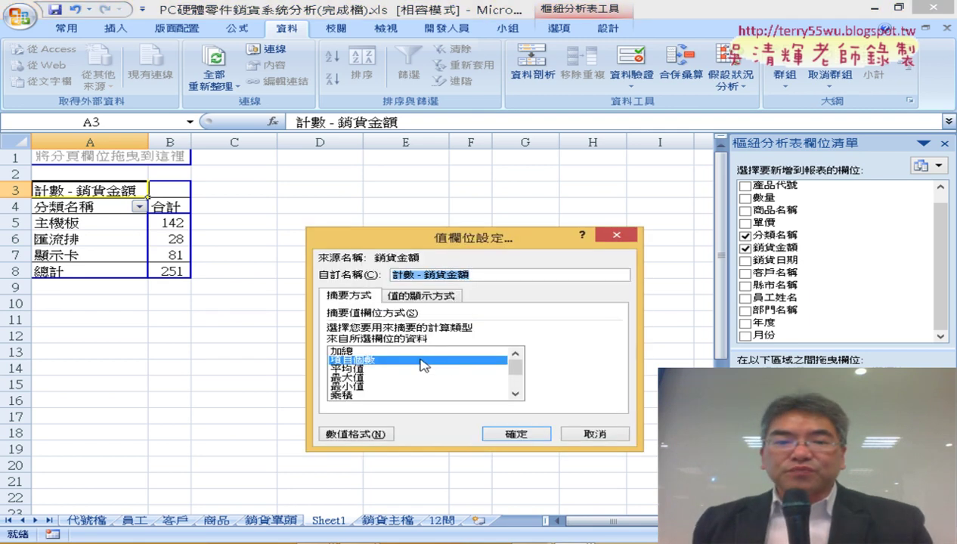
left_click(406, 352)
left_click(517, 434)
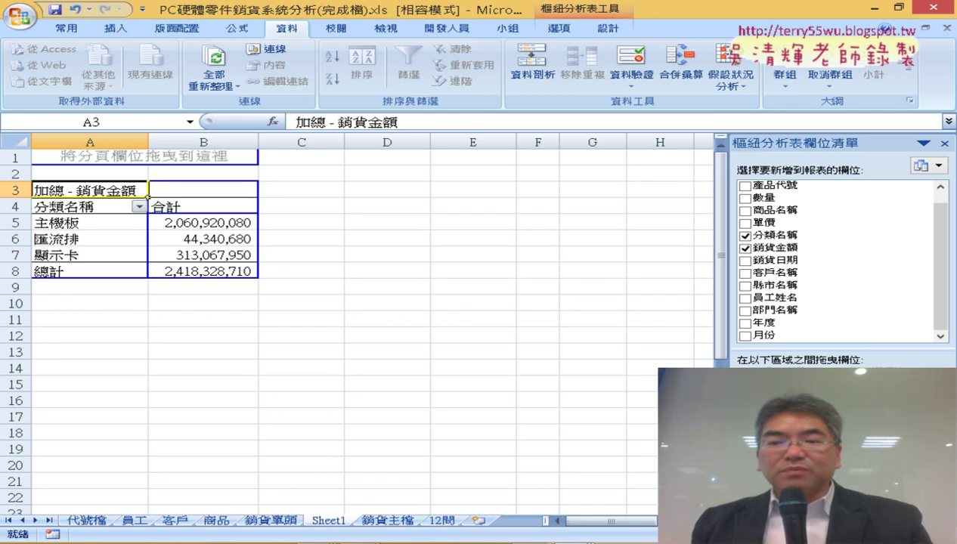
Show the summed sales amounts as a percentage of the grand total.
left_click(832, 446)
left_click(877, 440)
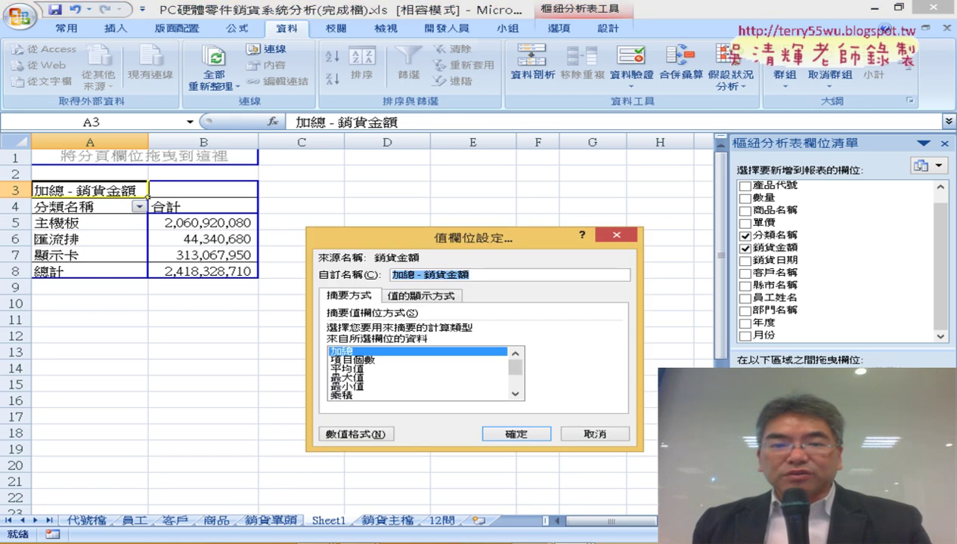
left_click(431, 296)
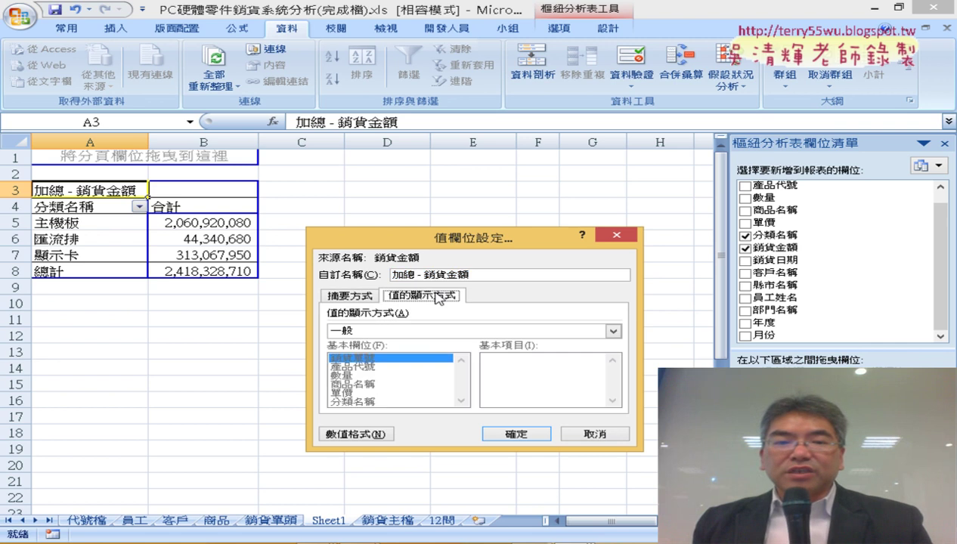
left_click(461, 333)
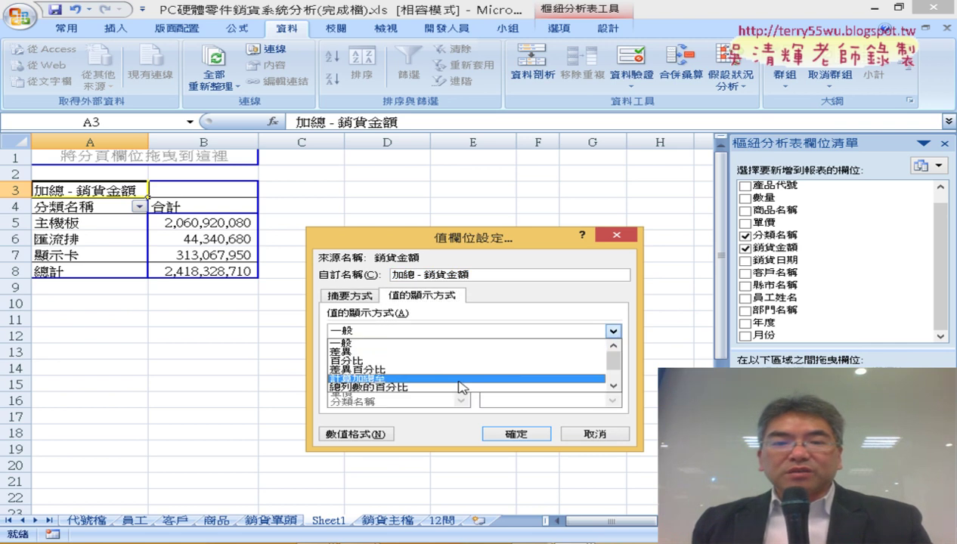
left_click(614, 386)
left_click(614, 386)
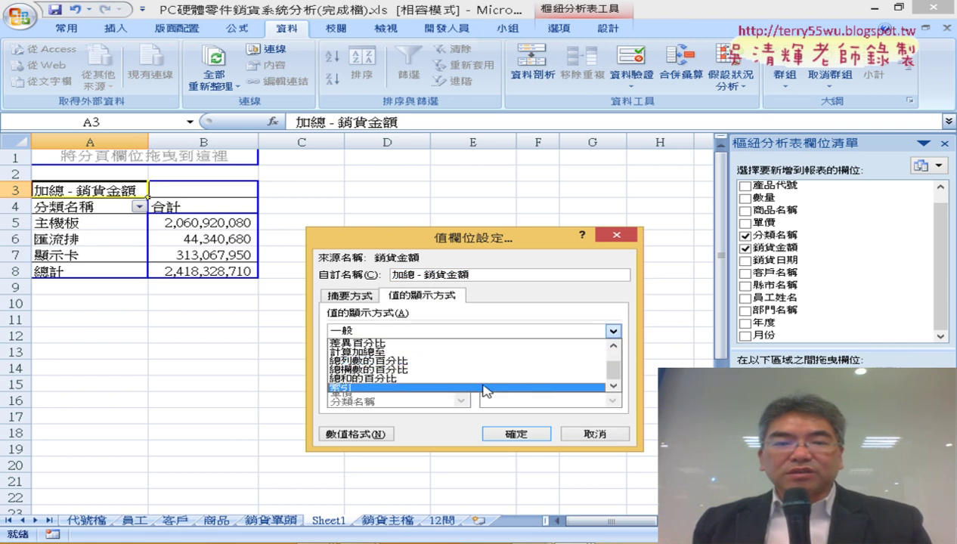
left_click(485, 378)
left_click(515, 434)
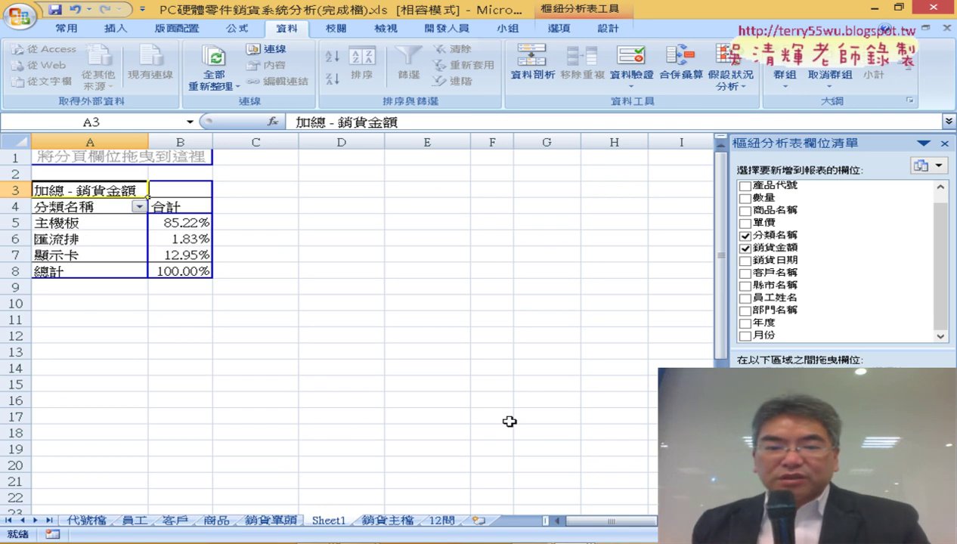
Read the week 8 question on yearly and monthly sales, then return to Sheet1.
left_click(443, 521)
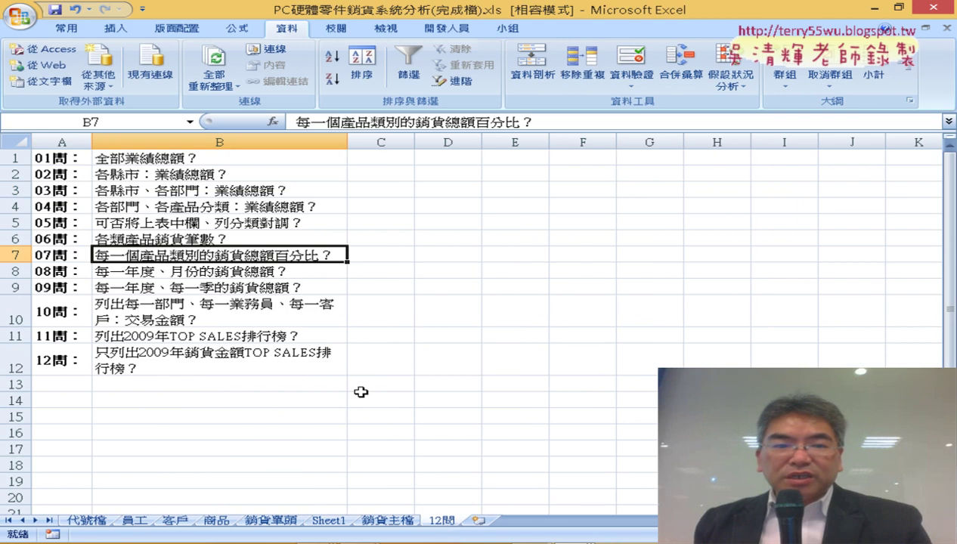
left_click(182, 275)
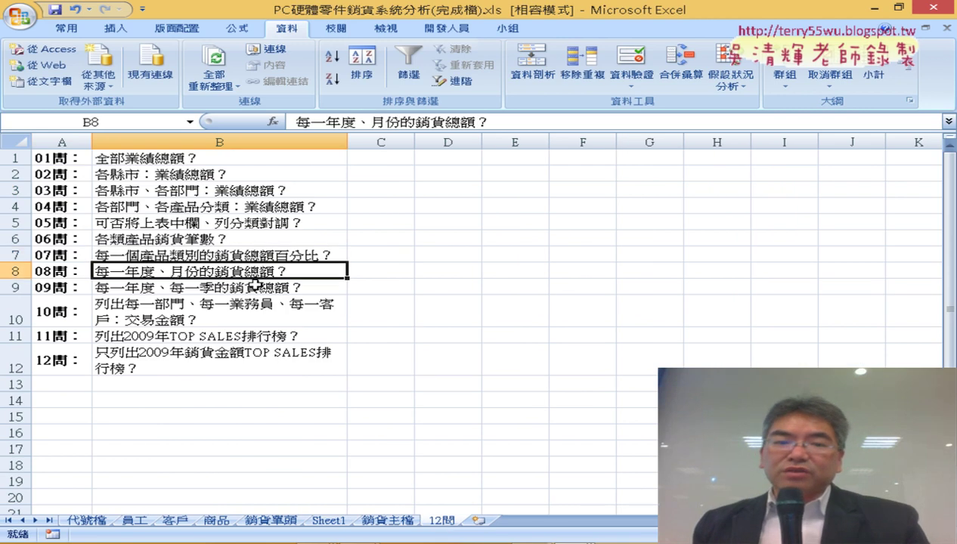
left_click(332, 520)
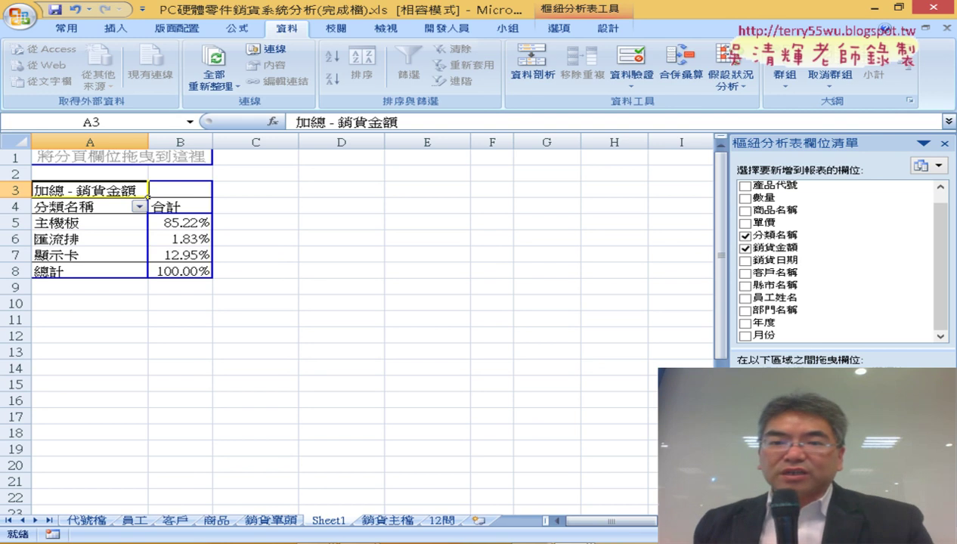
Replace 分類名稱 with 月份 as rows and add 年度 as columns.
left_click_drag(824, 405, 854, 310)
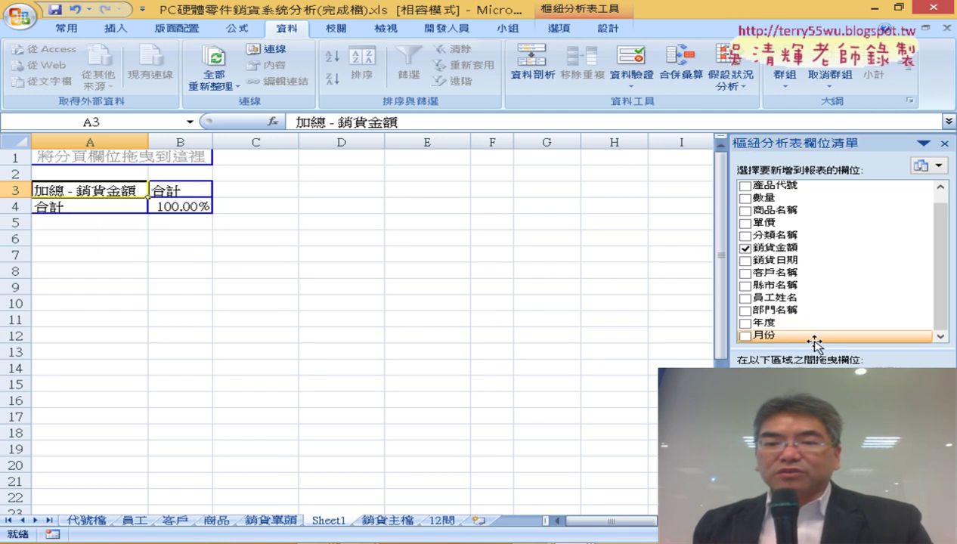
left_click_drag(770, 335, 787, 409)
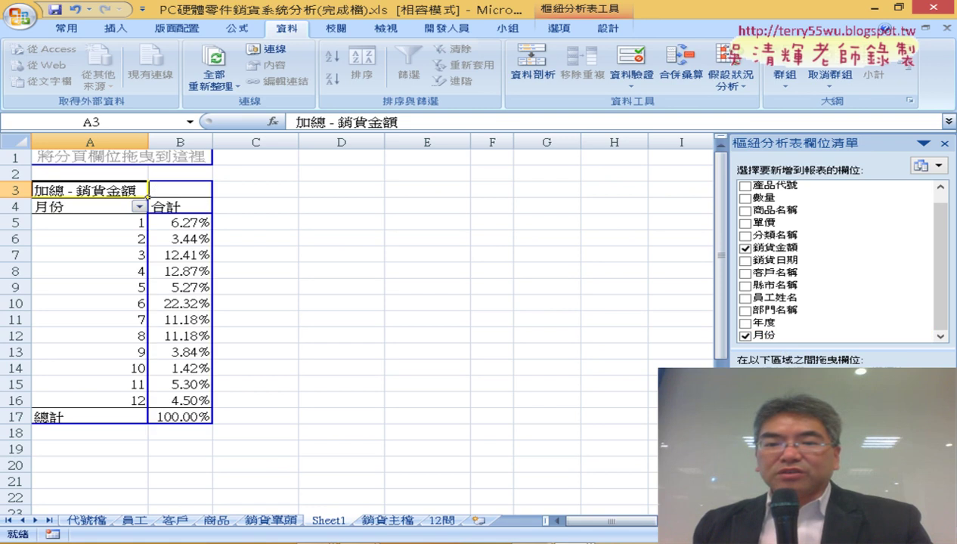
left_click_drag(760, 323, 892, 400)
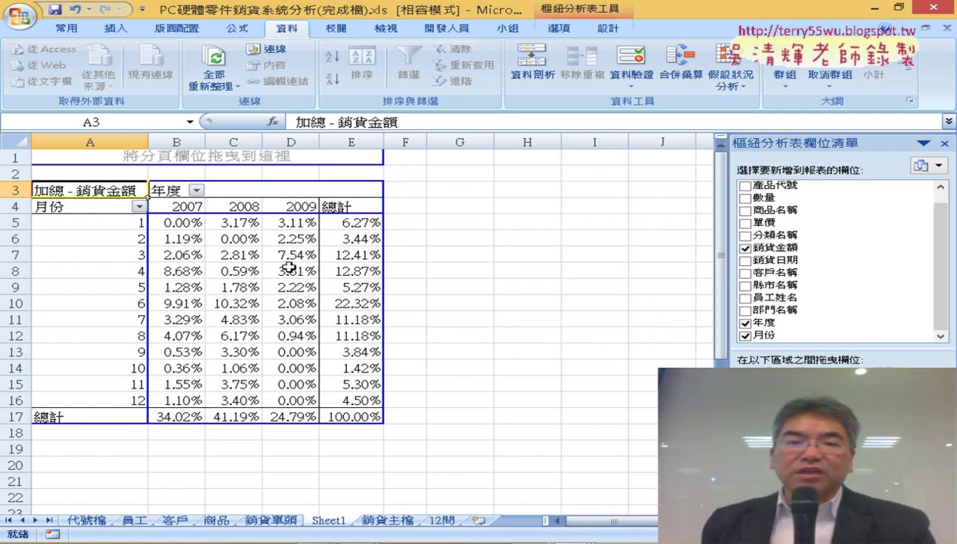
mouse_move(264, 222)
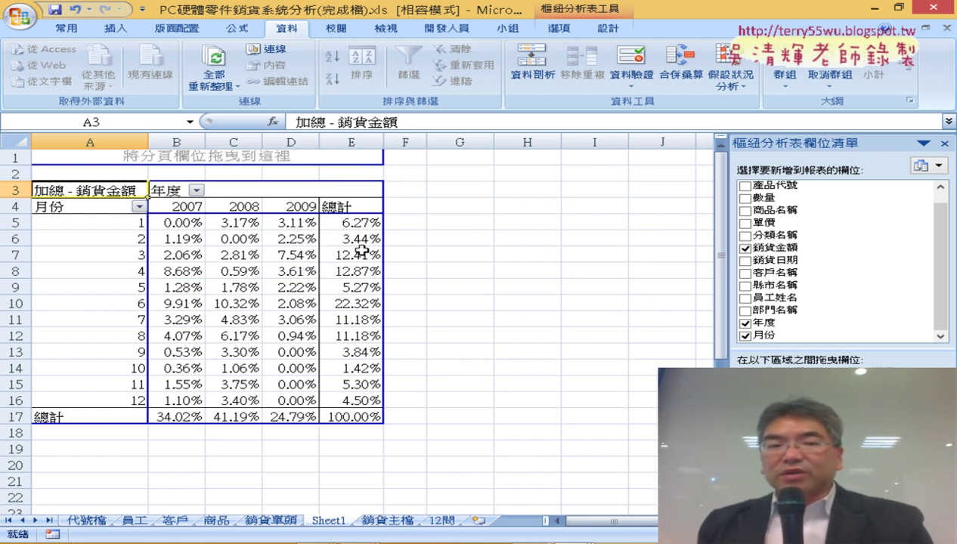
mouse_move(368, 261)
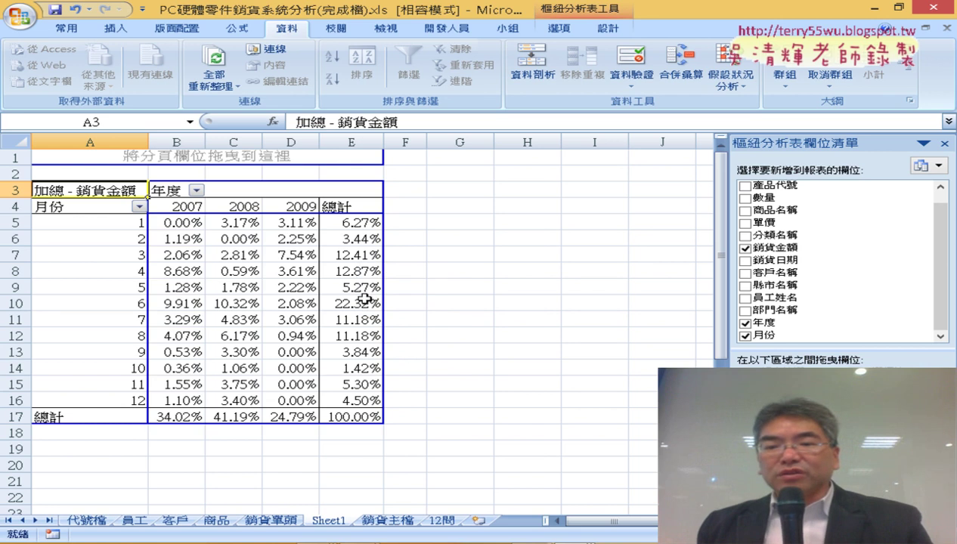
Set 銷貨金額's Show Values As back to 一般 (Normal) to display plain sums.
left_click(820, 453)
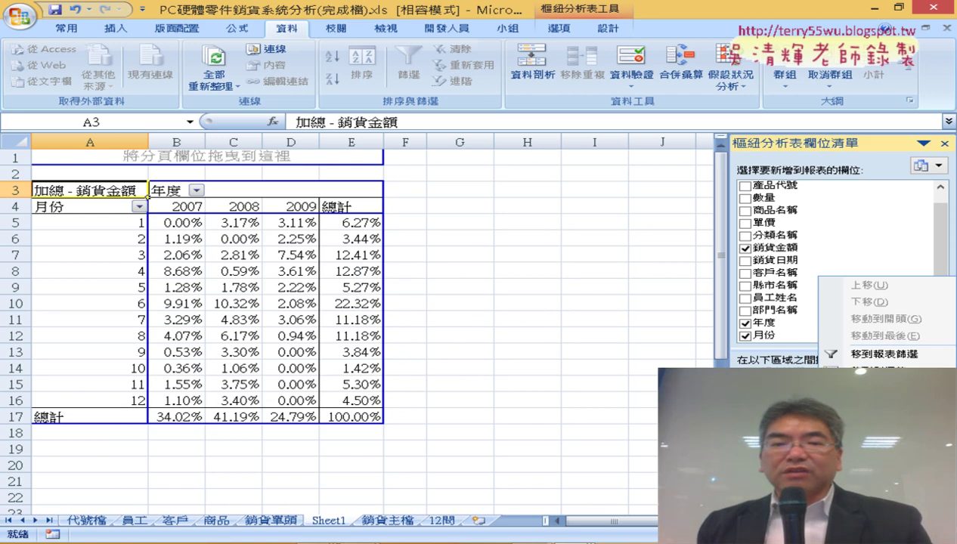
left_click(870, 440)
left_click(423, 295)
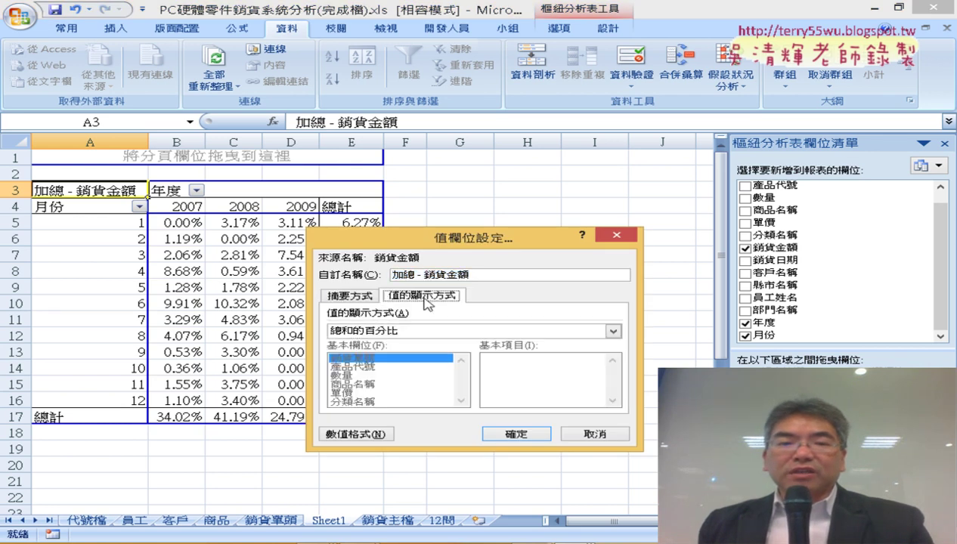
left_click_drag(480, 230, 583, 35)
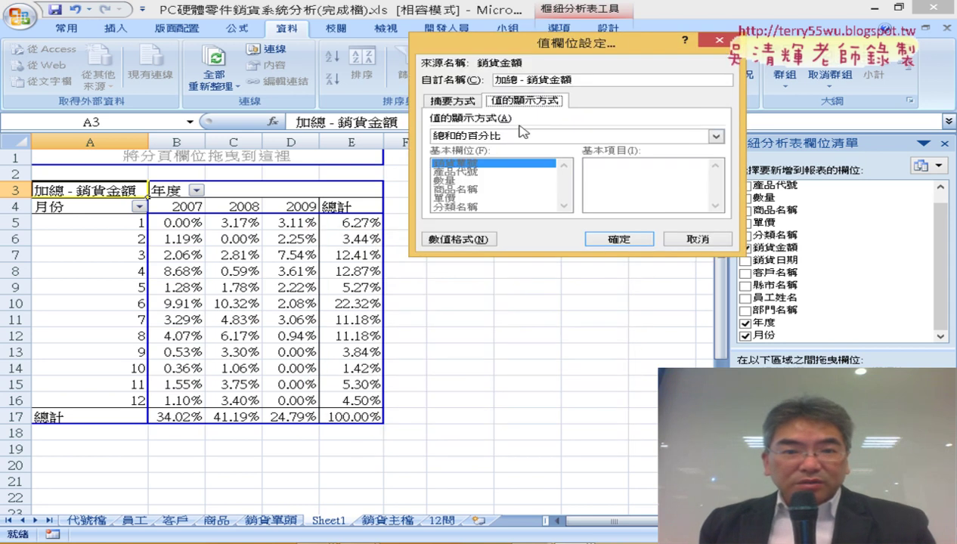
left_click(478, 137)
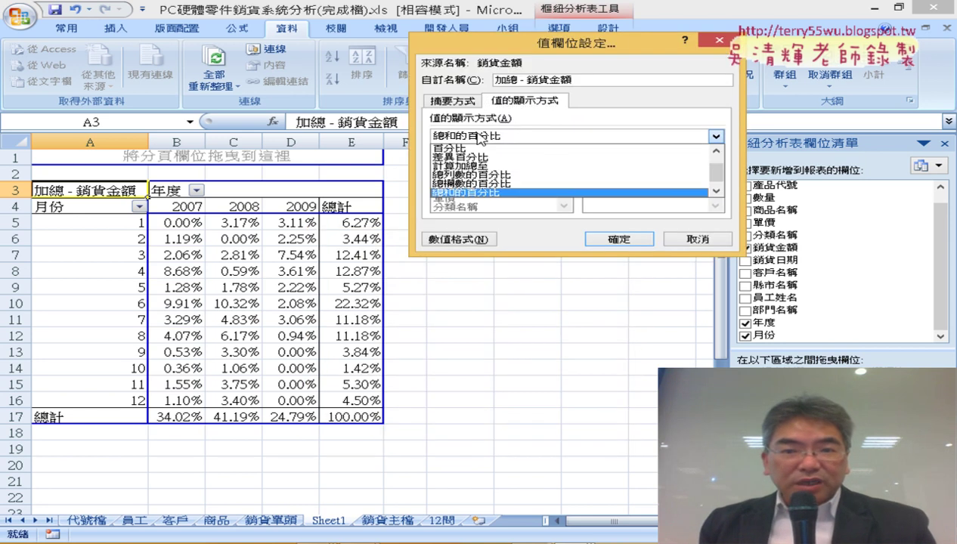
left_click(717, 152)
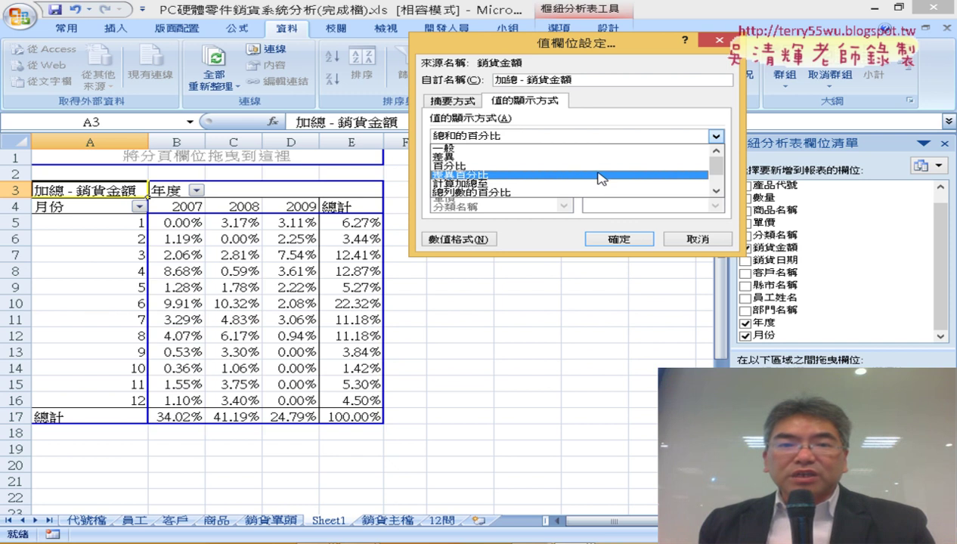
left_click(583, 149)
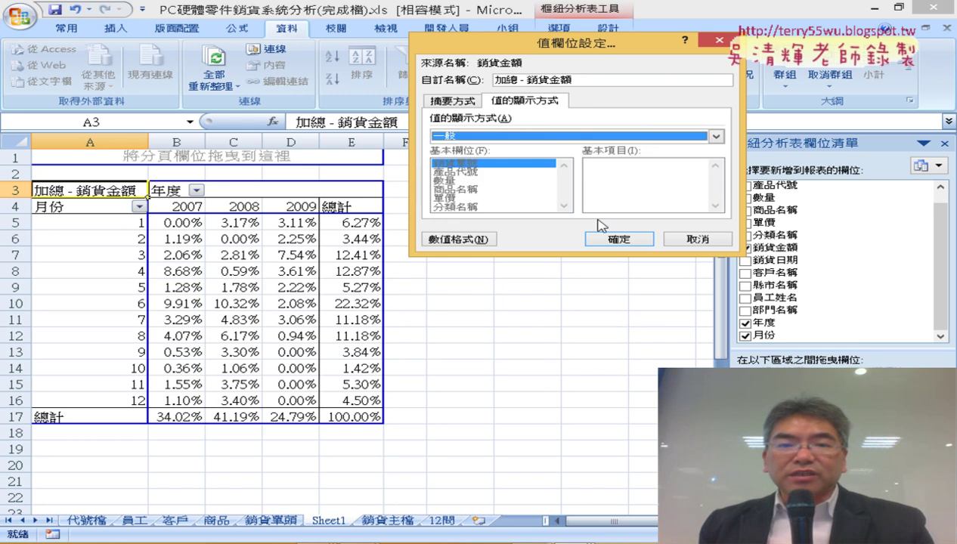
left_click(618, 238)
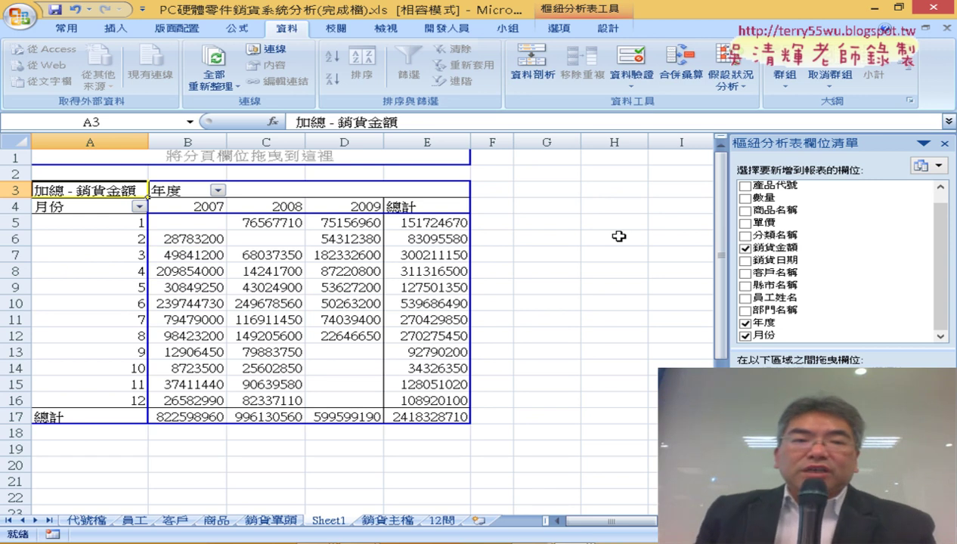
Apply Comma Style with no decimals to the pivot's sales figures in B5:E17.
left_click_drag(194, 221, 434, 410)
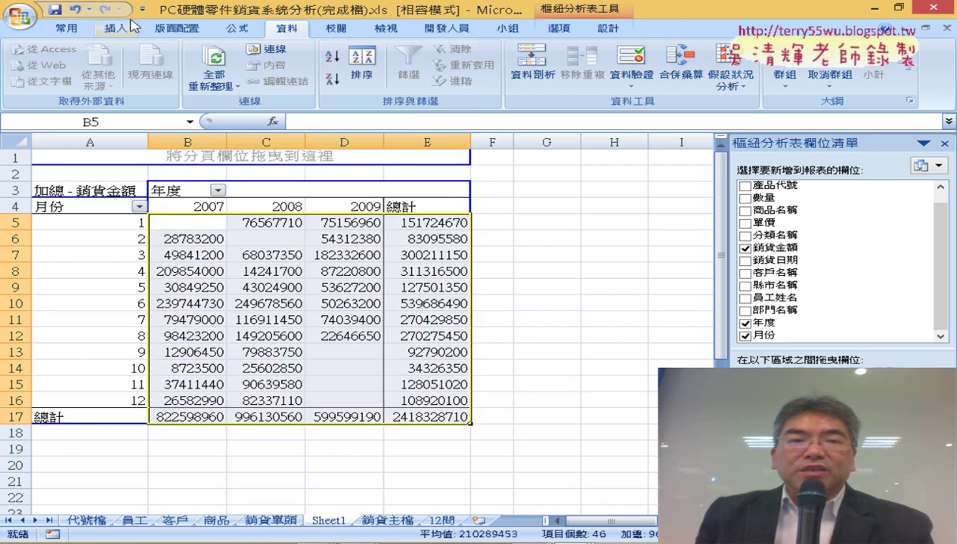
left_click(65, 28)
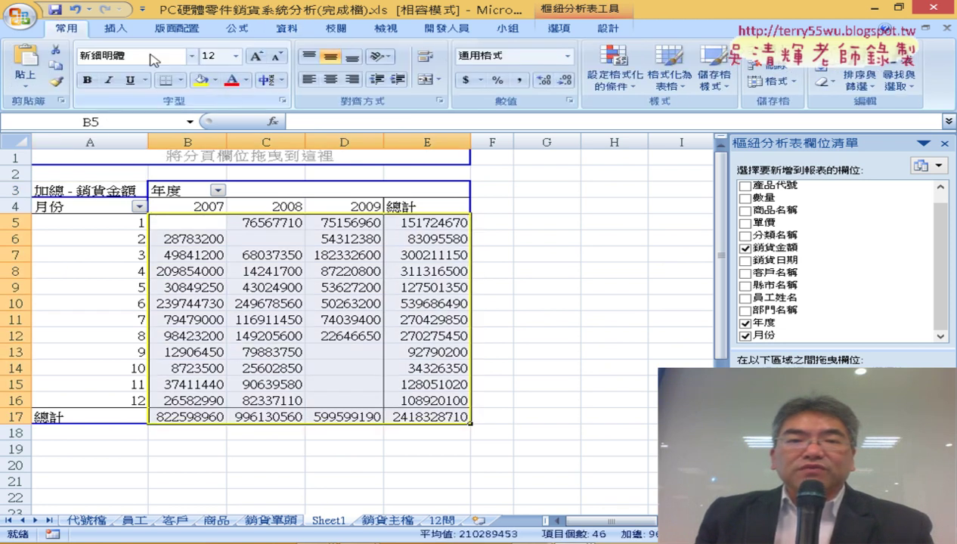
left_click(520, 80)
left_click(570, 81)
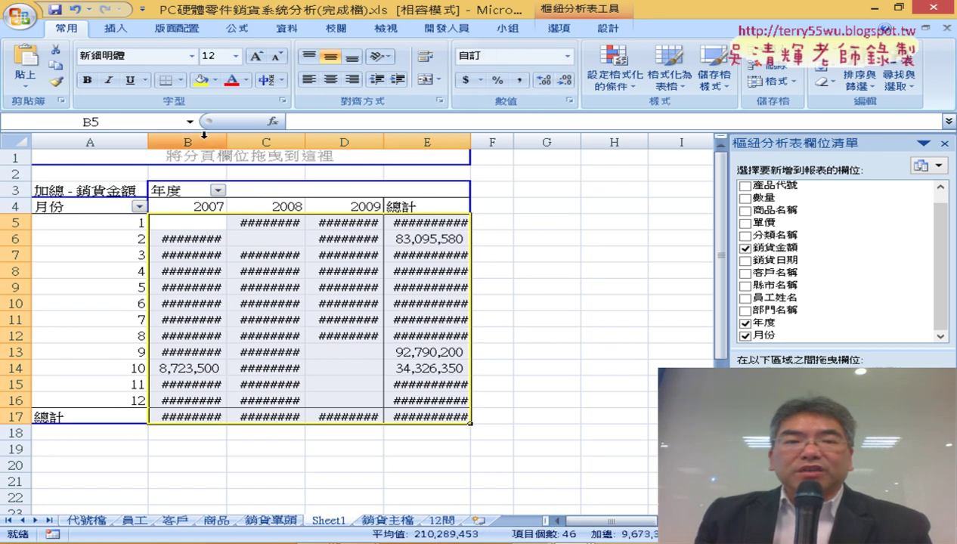
Widen columns B–E so all the figures show.
left_click_drag(198, 141, 409, 134)
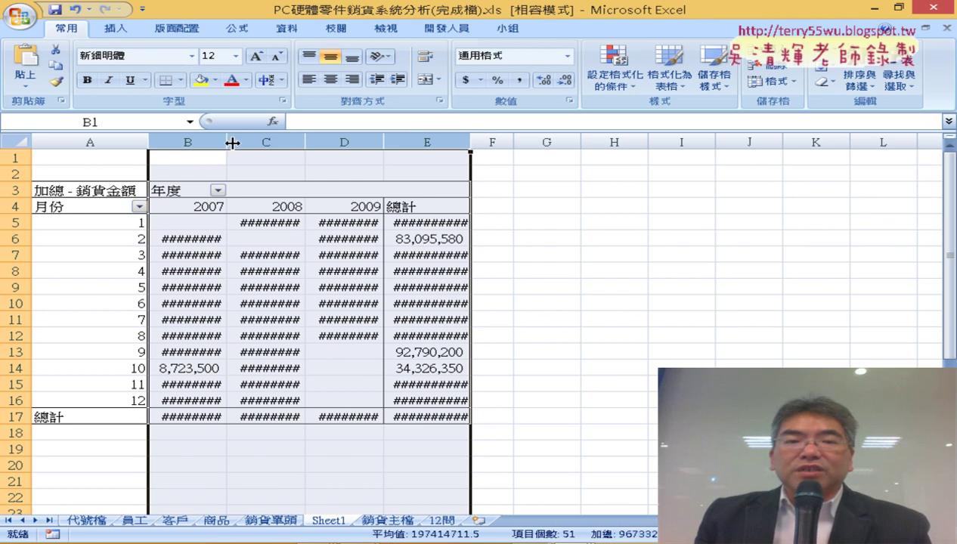
left_click_drag(226, 142, 256, 144)
mouse_move(495, 338)
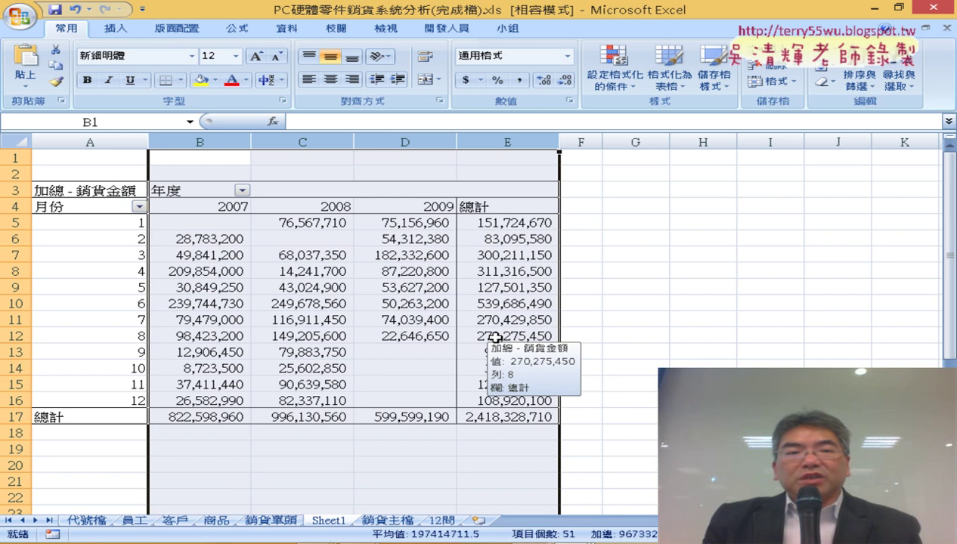
Set the PivotTable option 'For empty cells show' to 0.
left_click(218, 223)
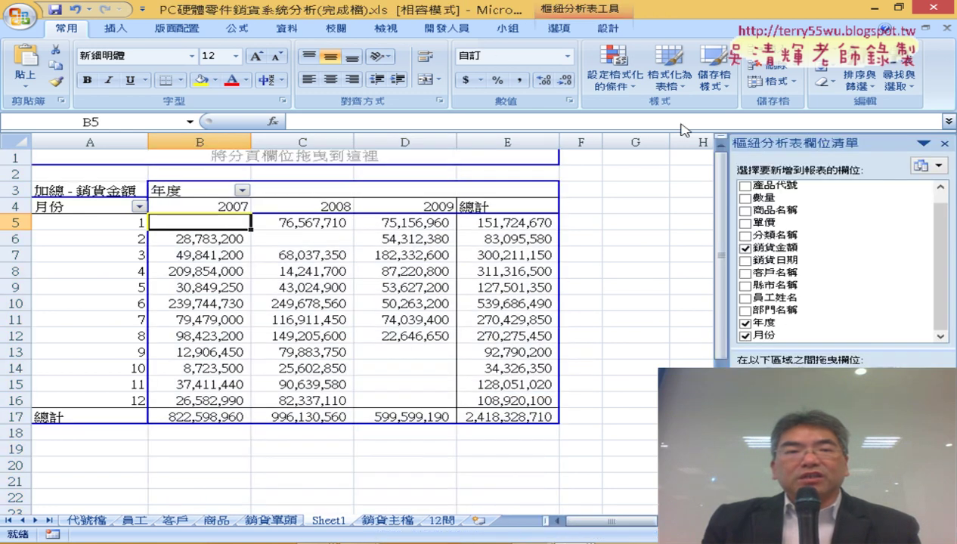
left_click(559, 28)
left_click(34, 83)
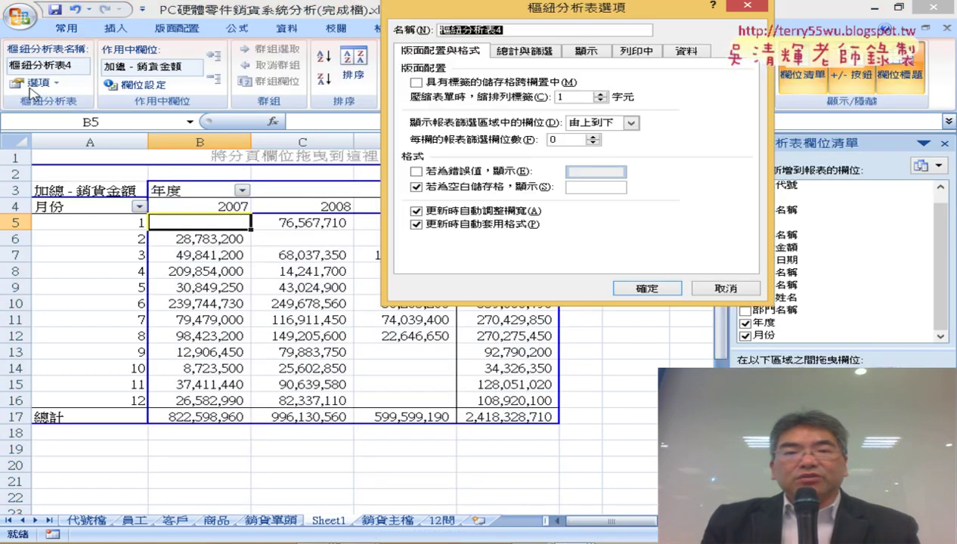
left_click(586, 187)
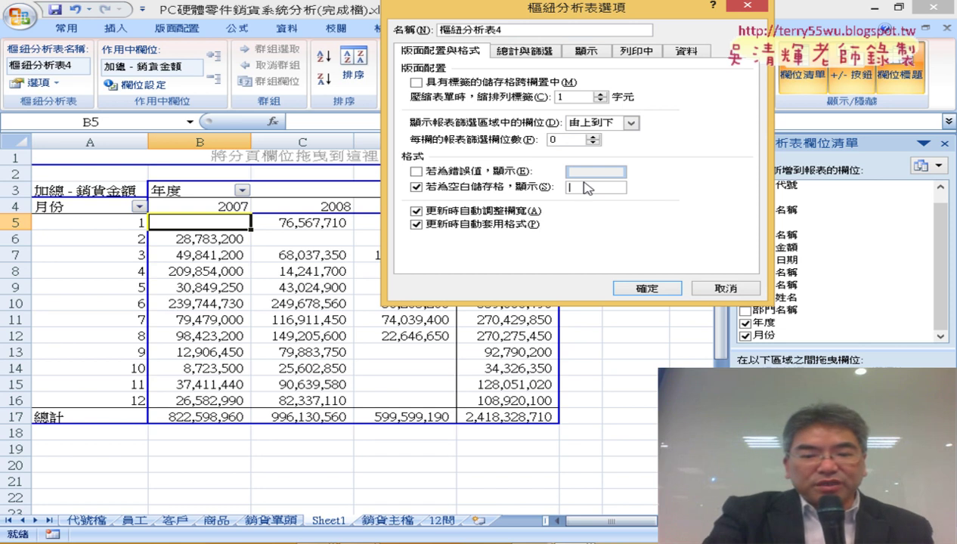
type("0")
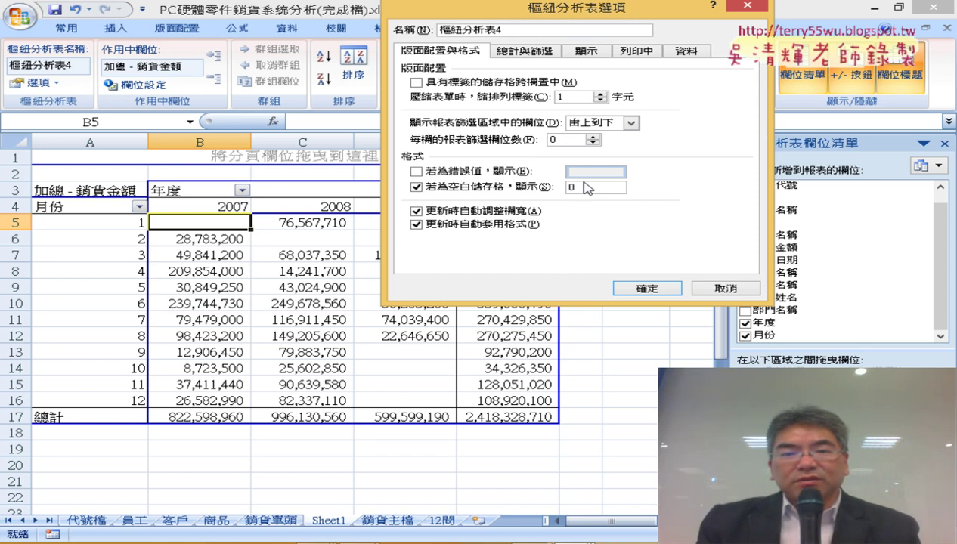
left_click(645, 287)
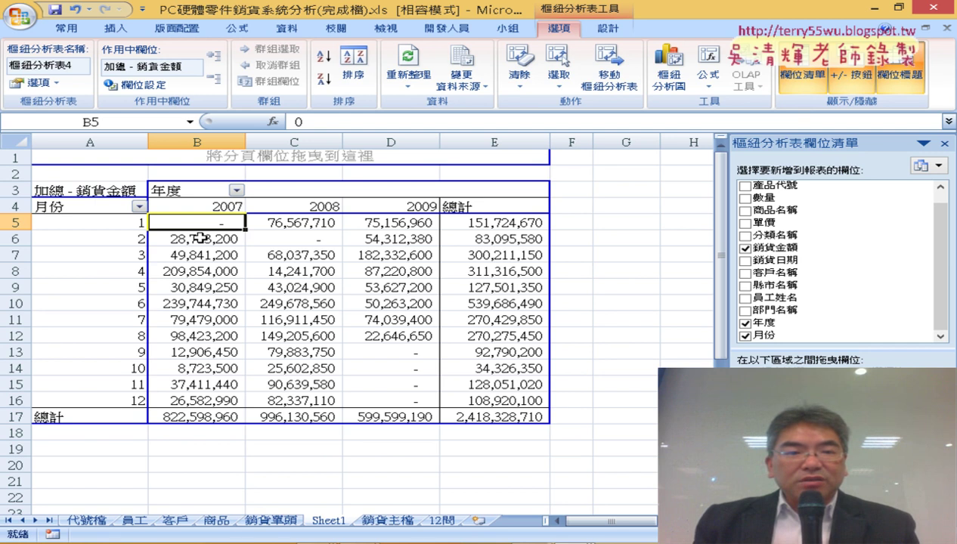
Group the 月份 row labels by 3 into quarters 1-3, 4-6, 7-9 and 10-12.
left_click(106, 225)
left_click(110, 226)
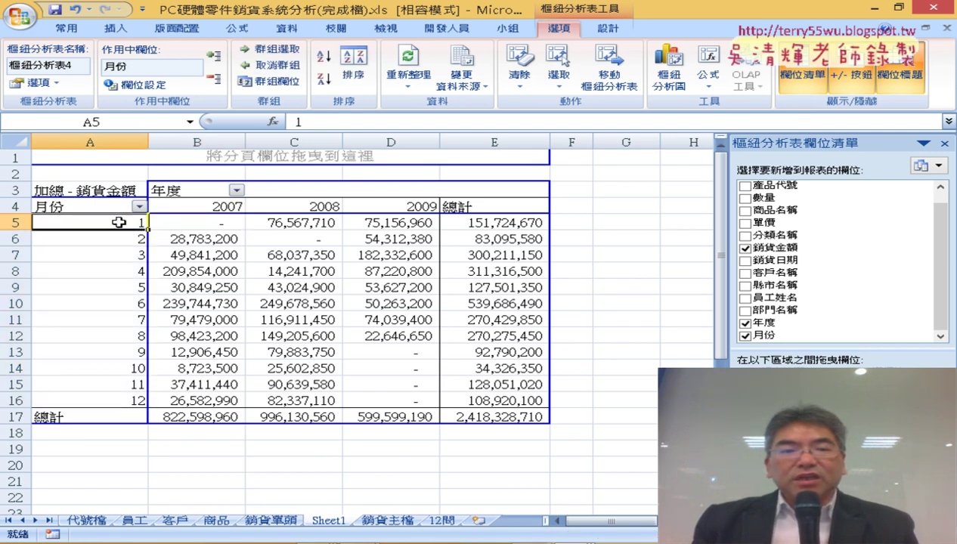
right_click(121, 224)
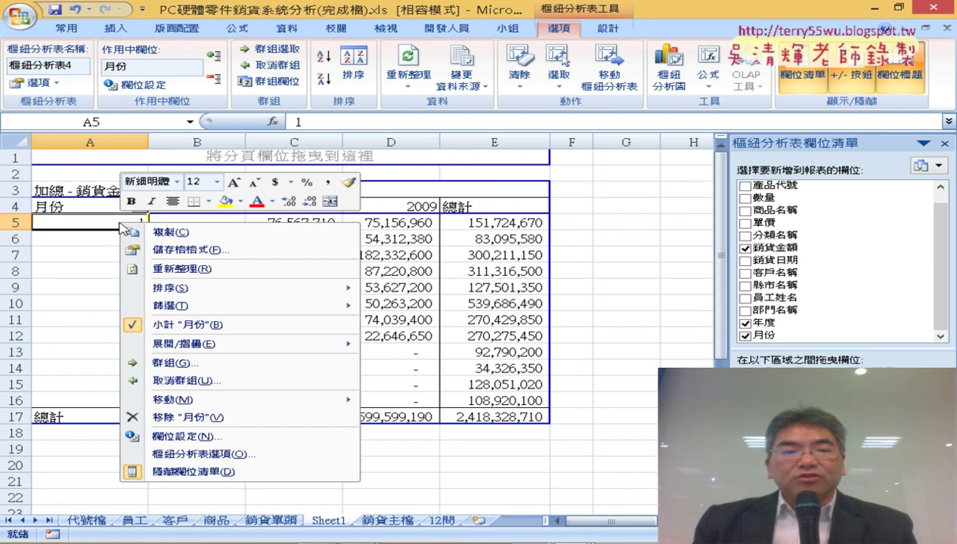
left_click(167, 364)
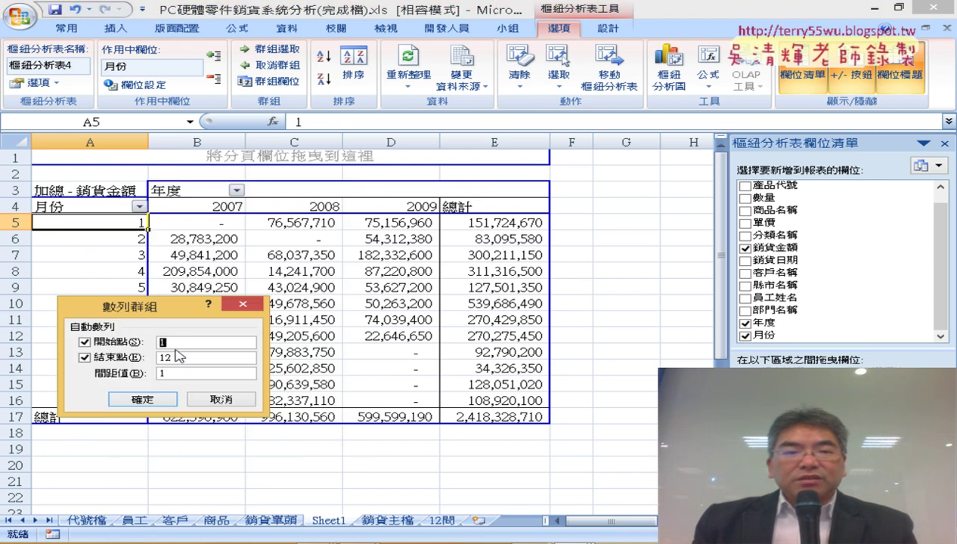
left_click_drag(194, 310, 446, 132)
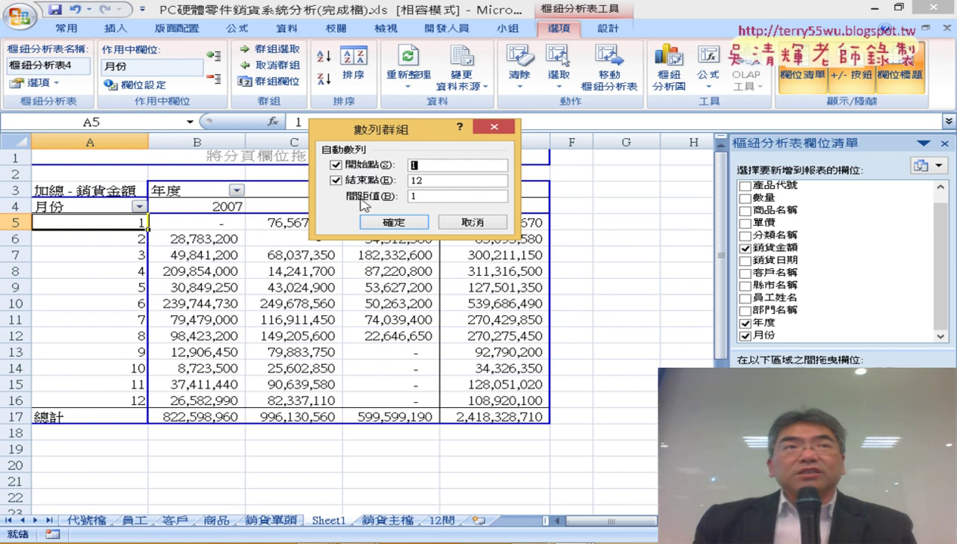
double_click(424, 198)
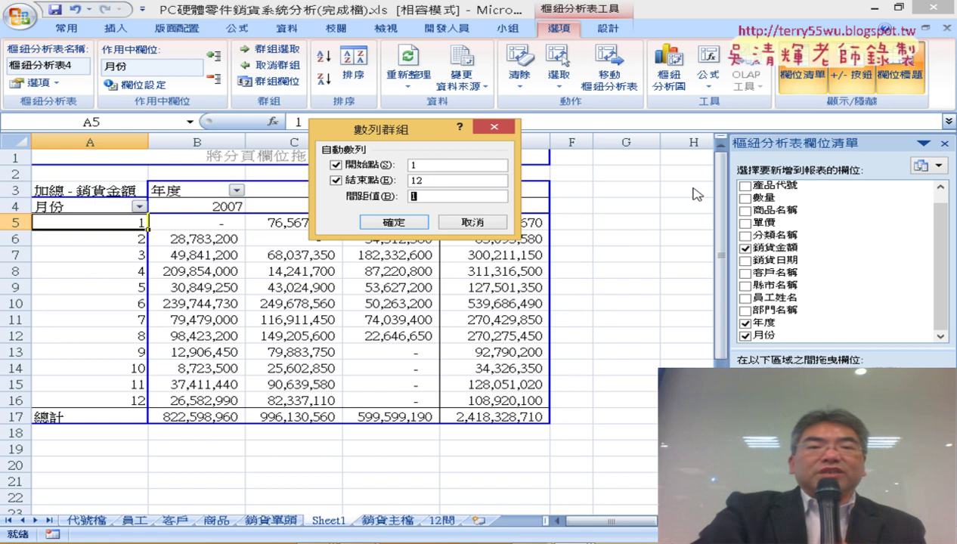
type("3")
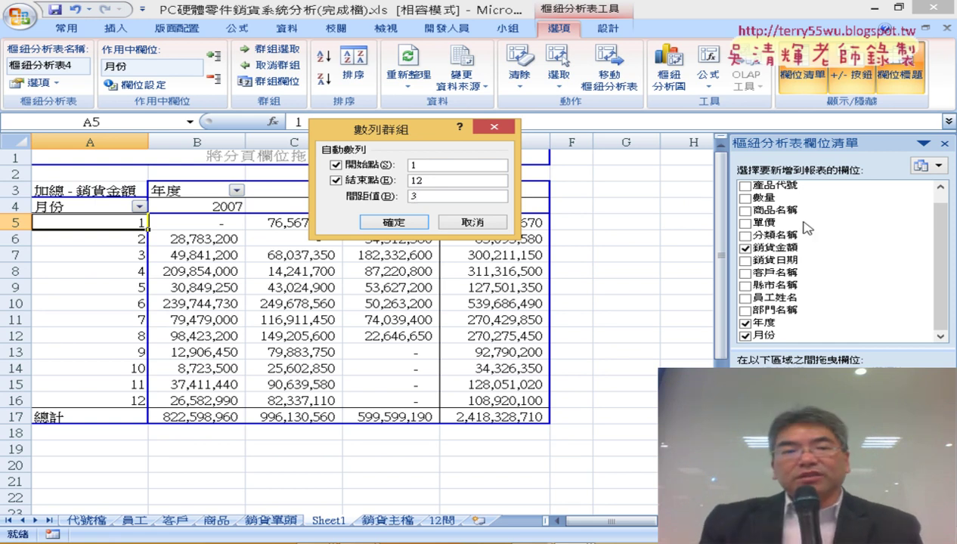
left_click(394, 222)
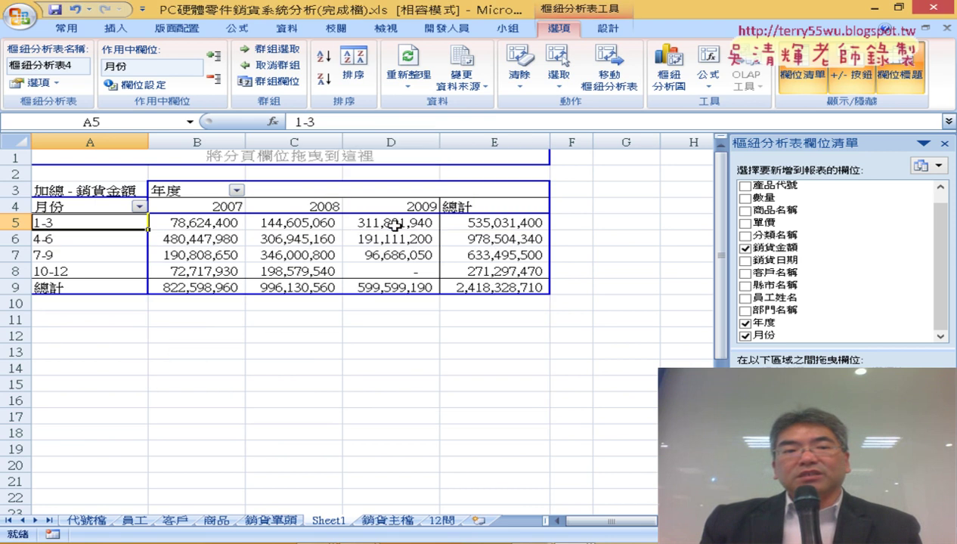
Ungroup the four quarter groups back into individual months 1–12.
left_click(81, 239)
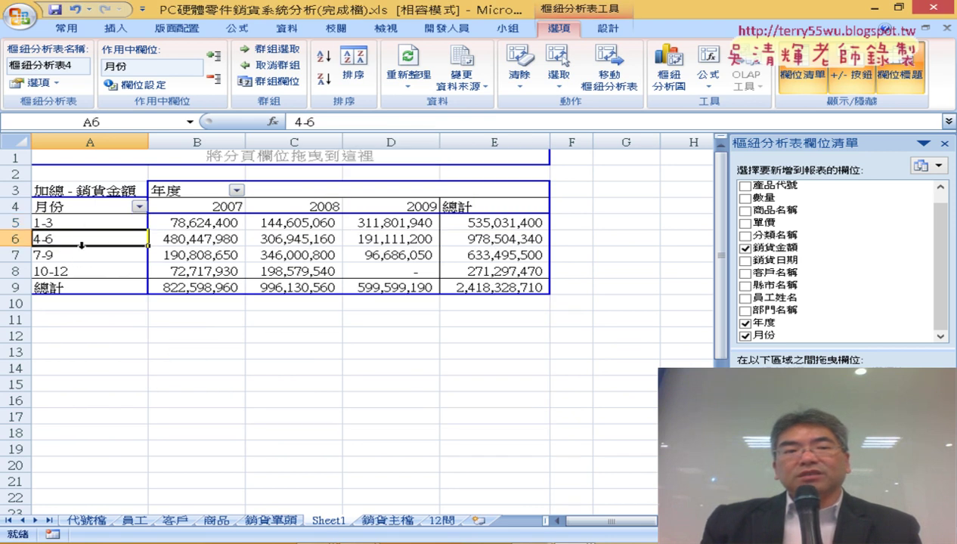
left_click(81, 256)
left_click(88, 274)
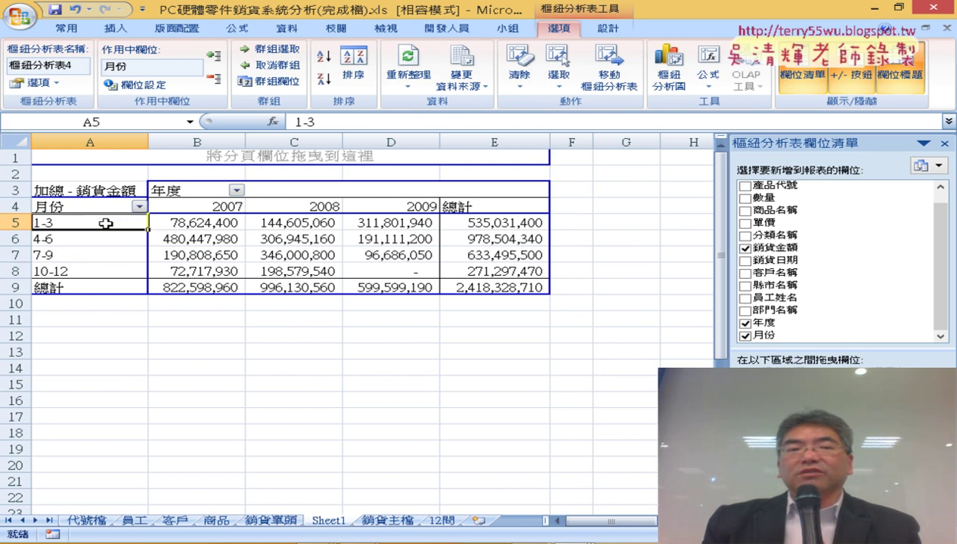
left_click_drag(106, 224, 105, 272)
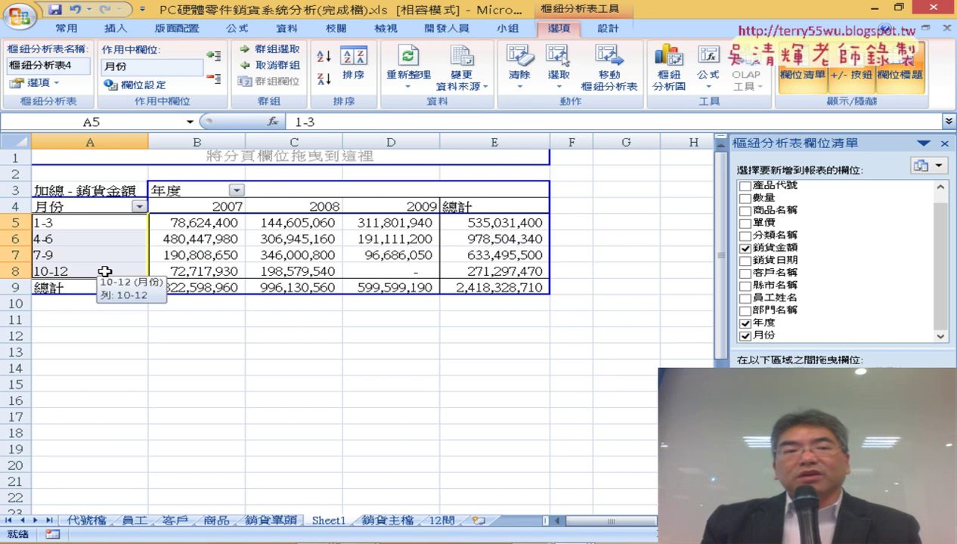
right_click(121, 236)
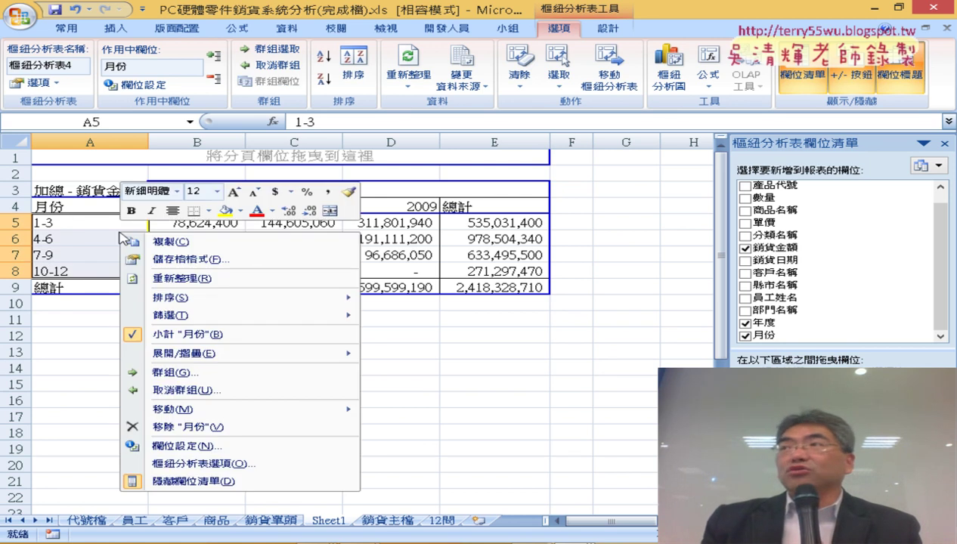
left_click(207, 391)
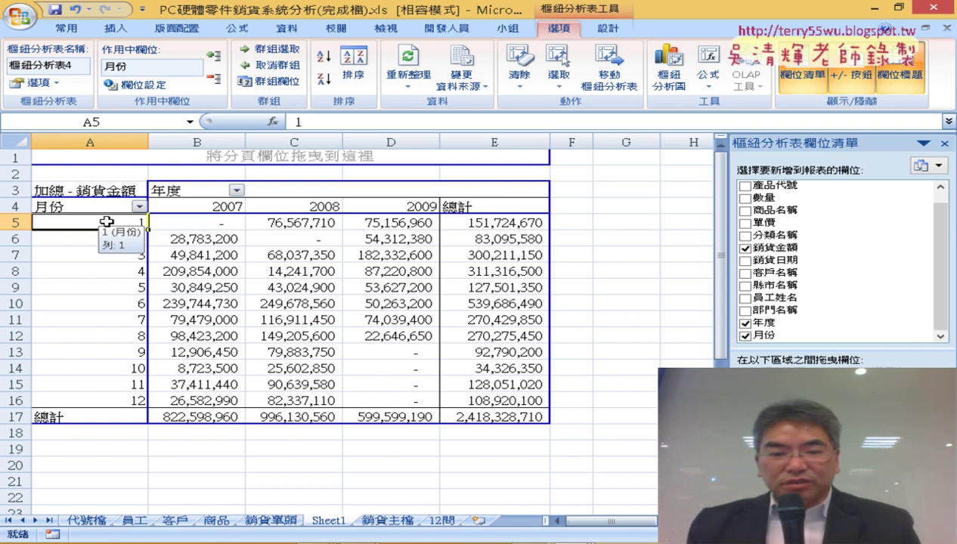
Read the week 10 question, then remove 月份 from the Sheet1 PivotTable.
left_click(443, 521)
left_click(174, 306)
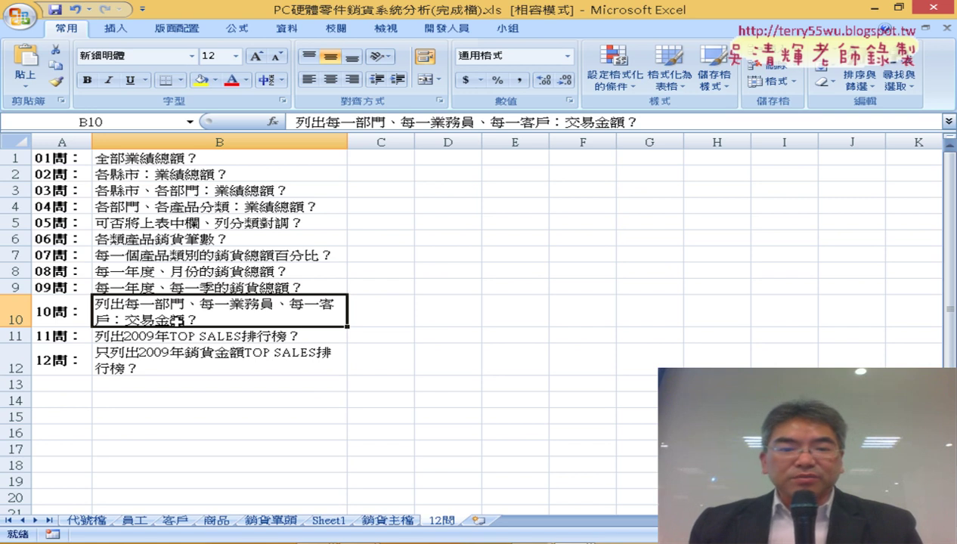
left_click(329, 521)
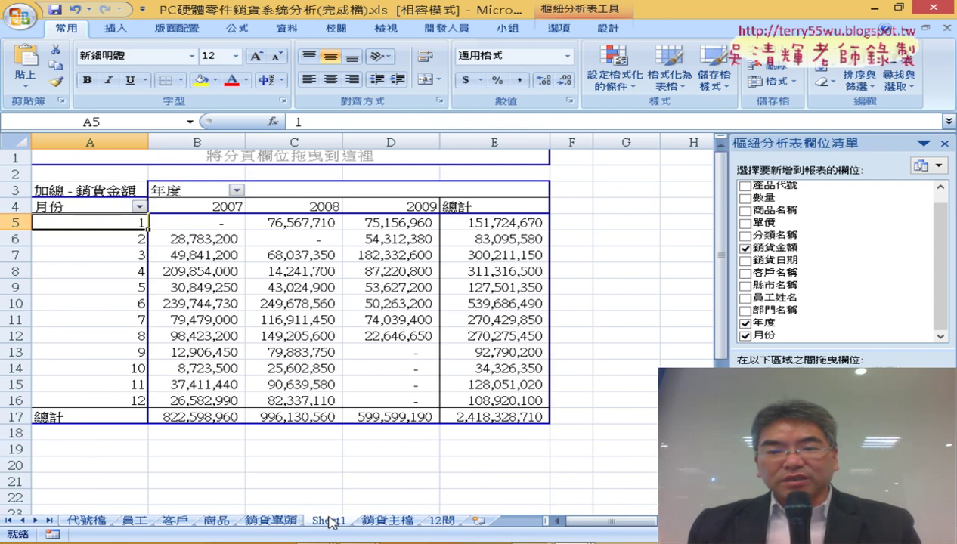
left_click_drag(764, 484, 831, 270)
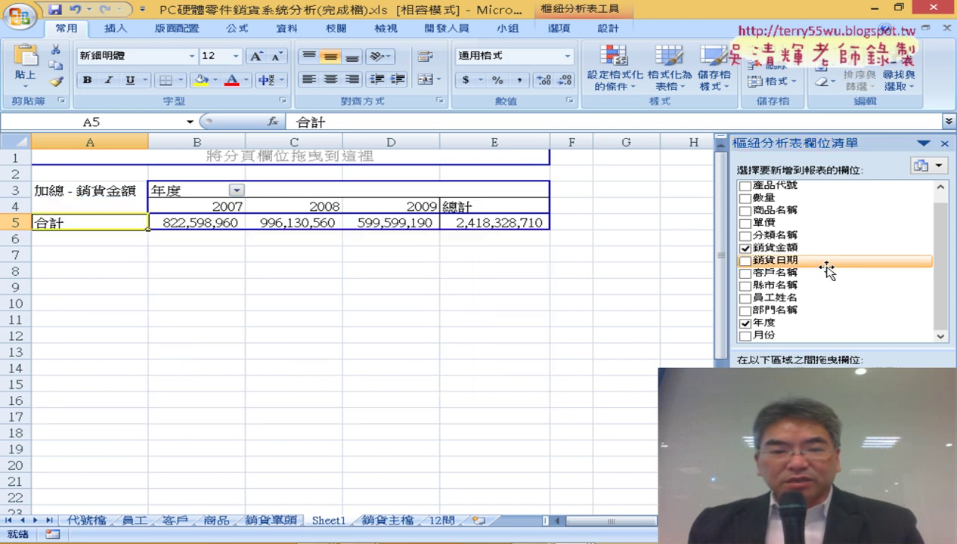
Recheck the 12問 list and remove 年度, leaving only the 2,418,328,710 total.
left_click(443, 520)
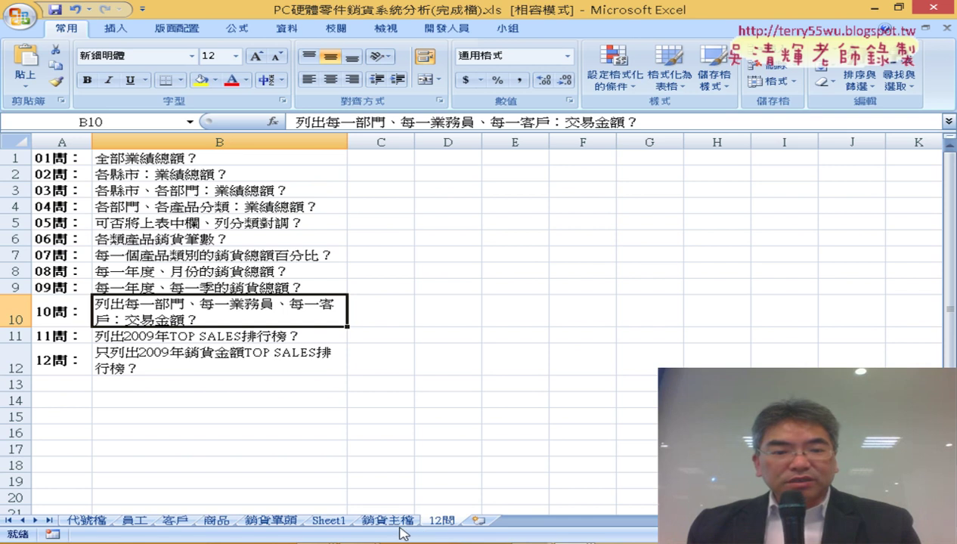
left_click(333, 520)
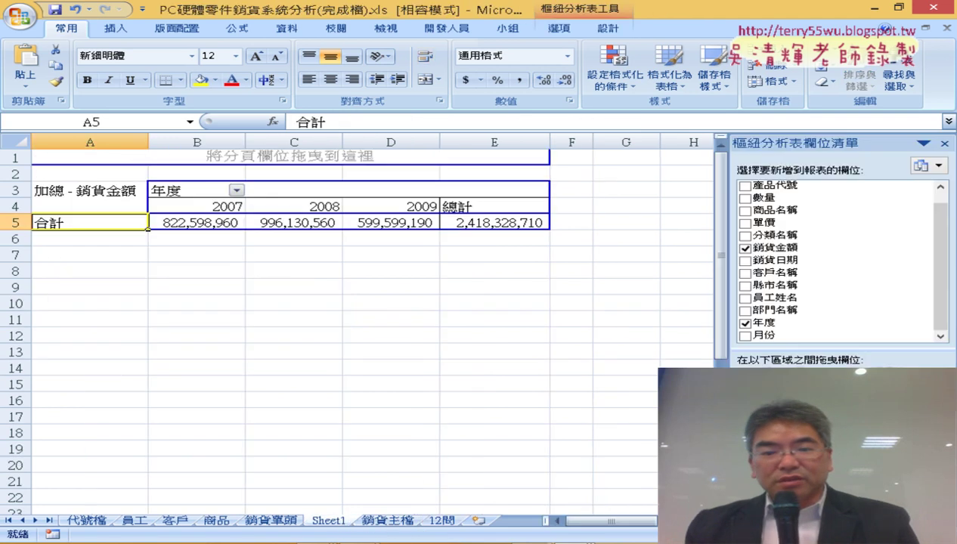
left_click_drag(893, 424, 884, 291)
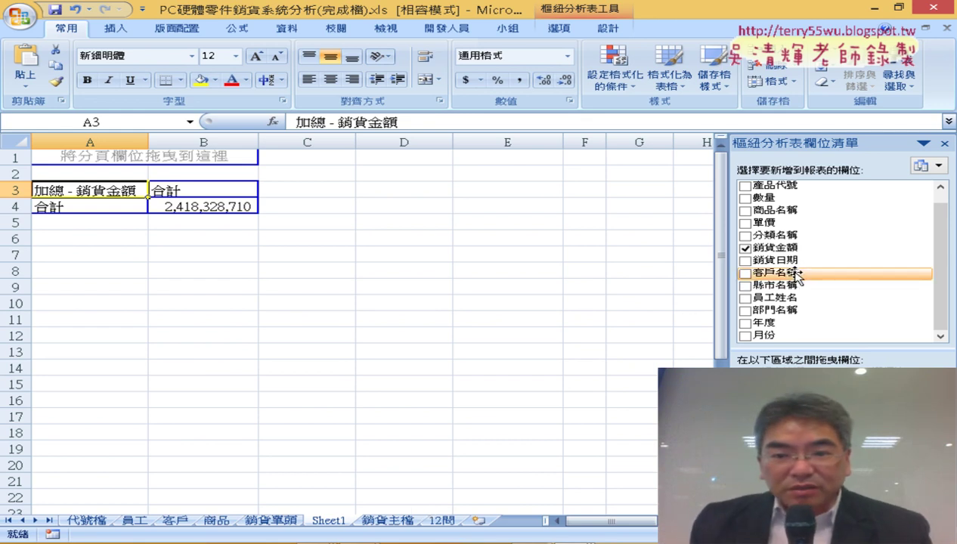
Add 部門名稱, 員工姓名 and 客戶名稱 to the pivot, then remove 部門名稱 and 客戶名稱, leaving 銷貨金額 per 員工姓名.
left_click(790, 310)
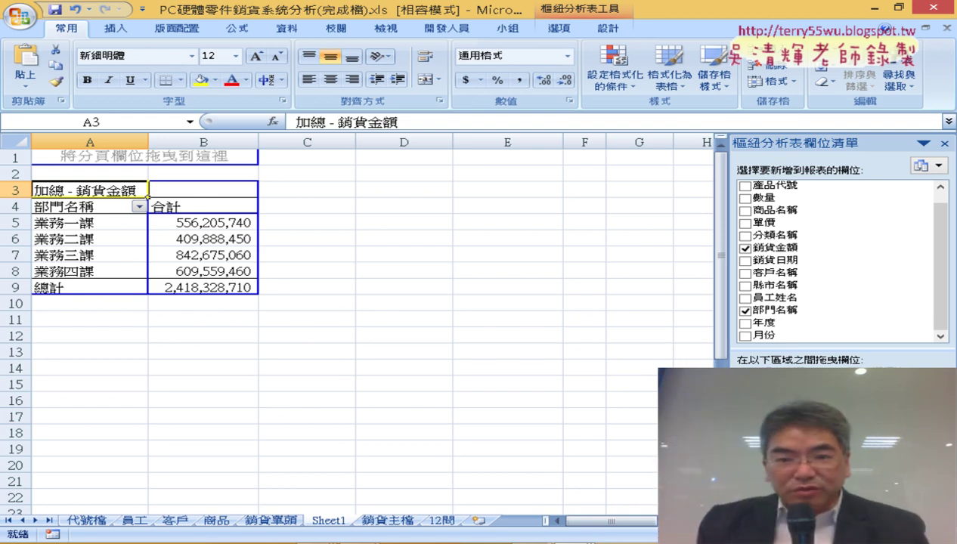
left_click_drag(779, 297, 794, 363)
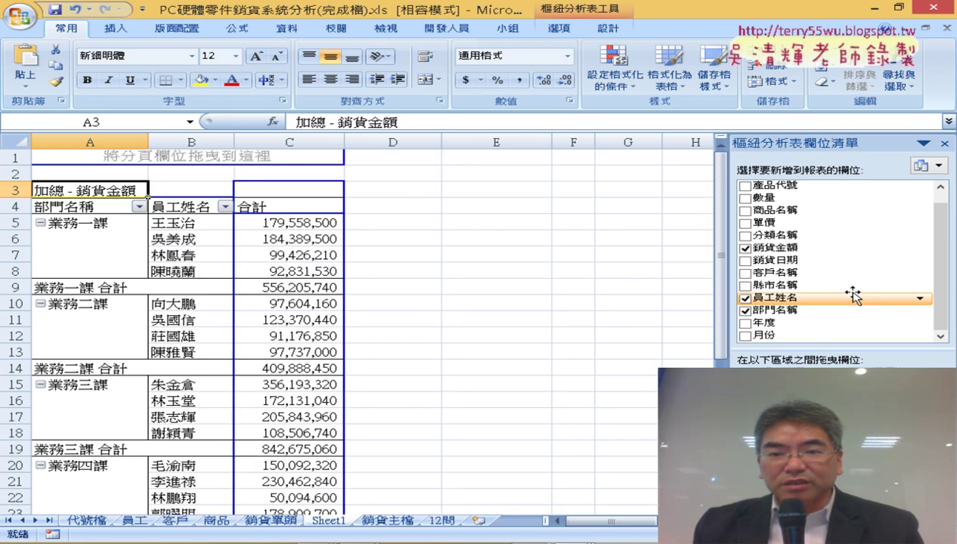
left_click_drag(854, 272, 813, 307)
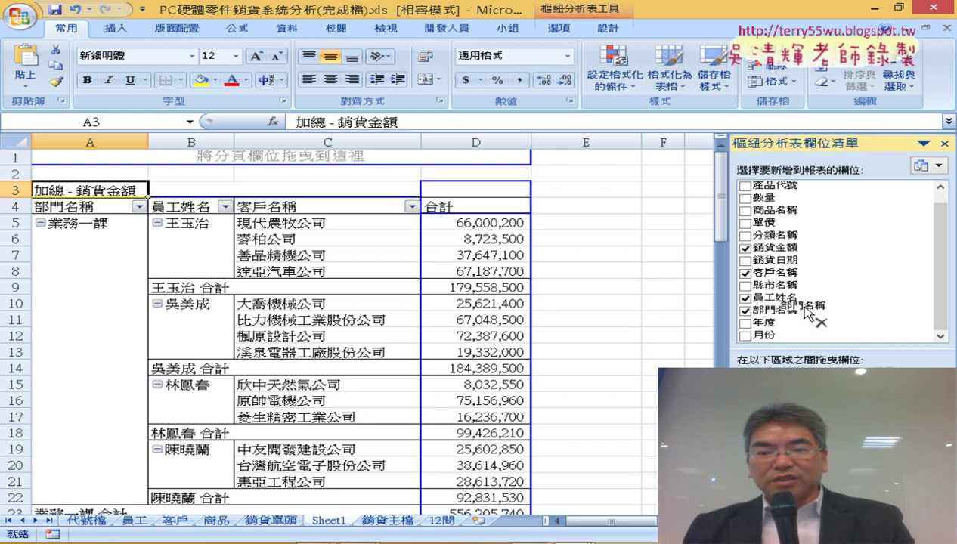
left_click(779, 310)
left_click_drag(775, 273, 825, 232)
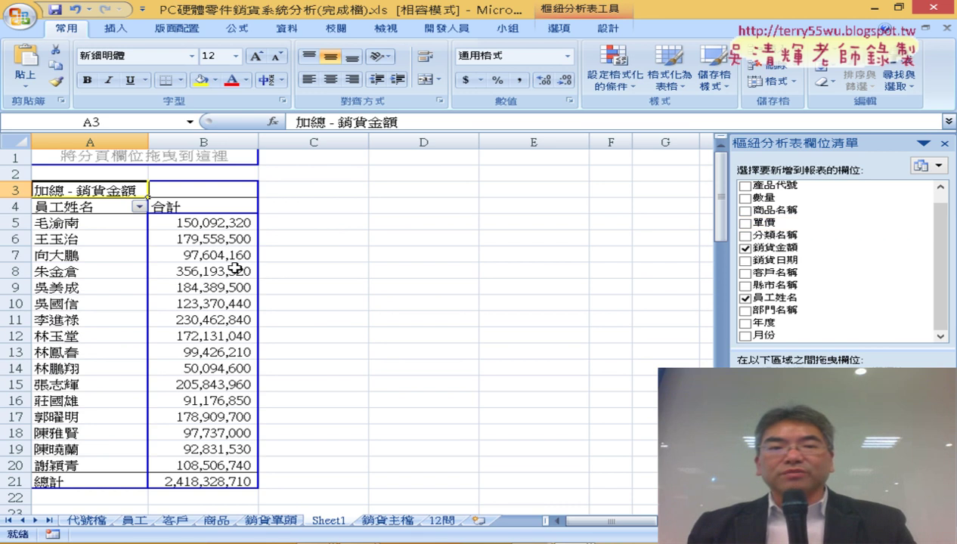
Sort the 16 salespeople's 銷貨金額 totals largest to smallest, from 356,193,320 down to 50,094,600.
left_click(212, 223)
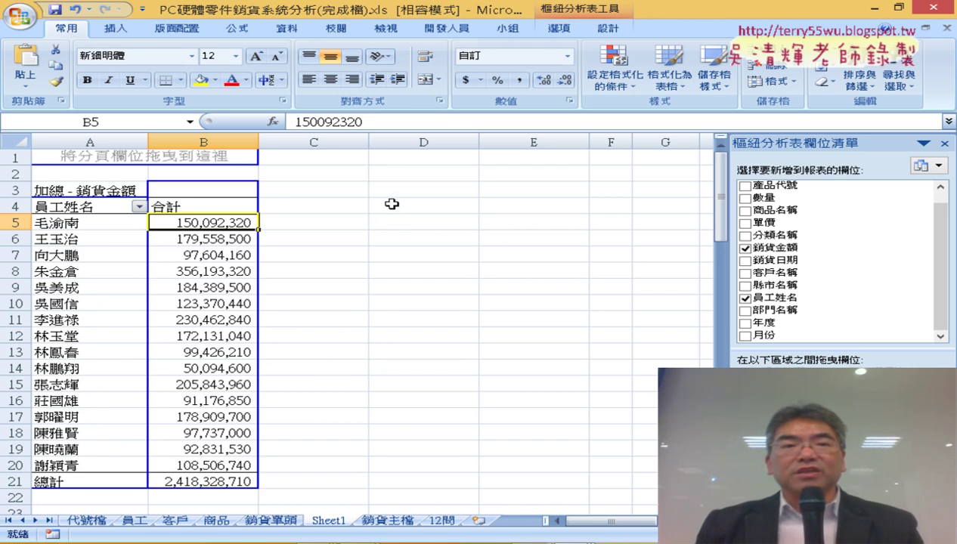
left_click(296, 32)
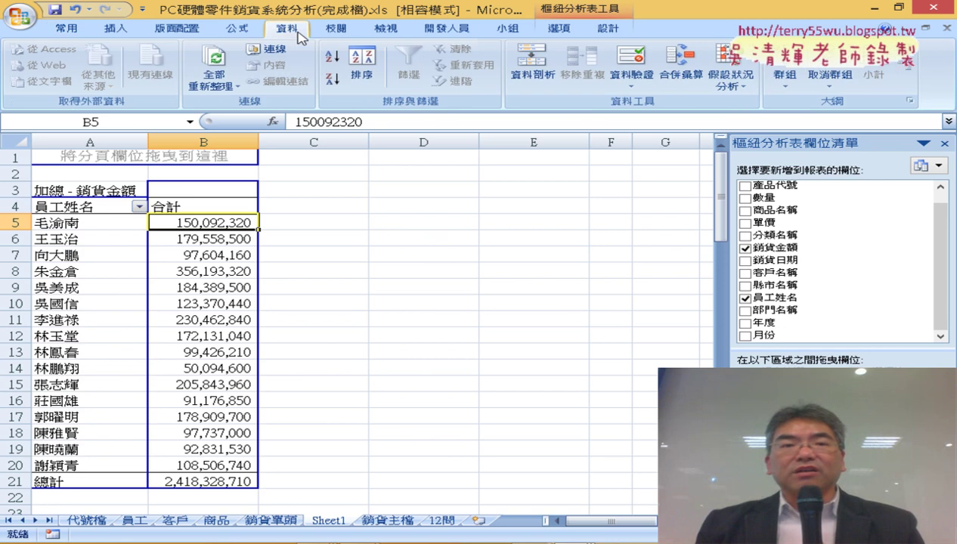
left_click(332, 79)
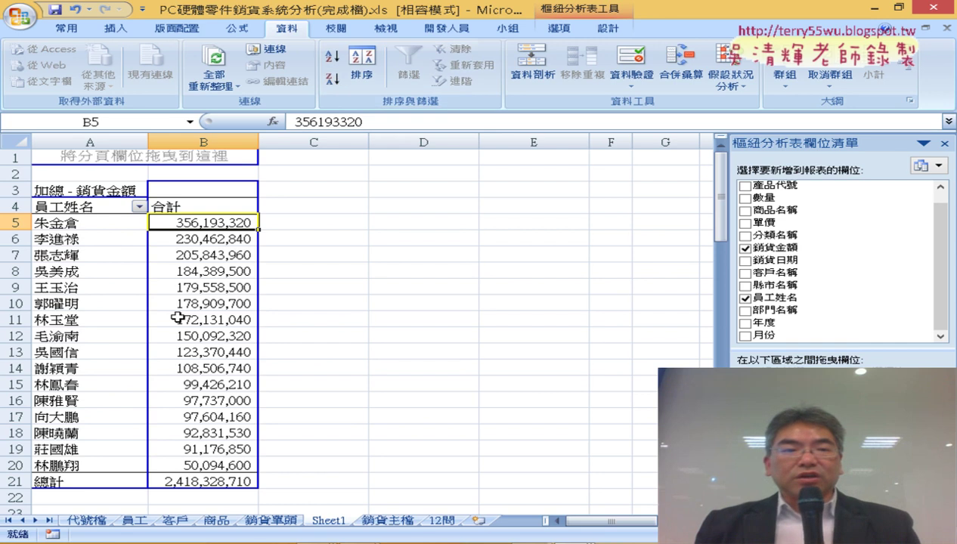
left_click_drag(86, 226, 212, 465)
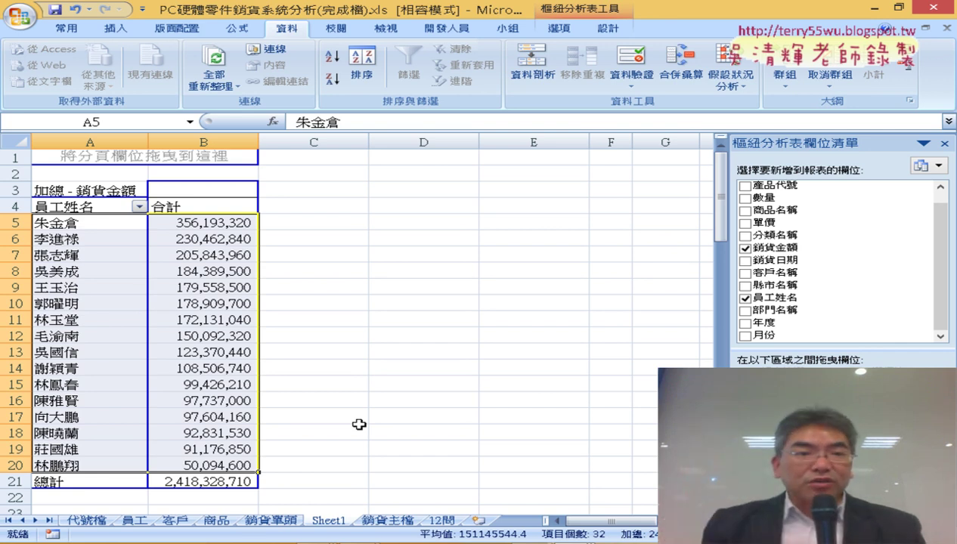
Set a Top 10 value filter on 員工姓名 to keep the top 3 by 加總 - 銷貨金額.
left_click(86, 209)
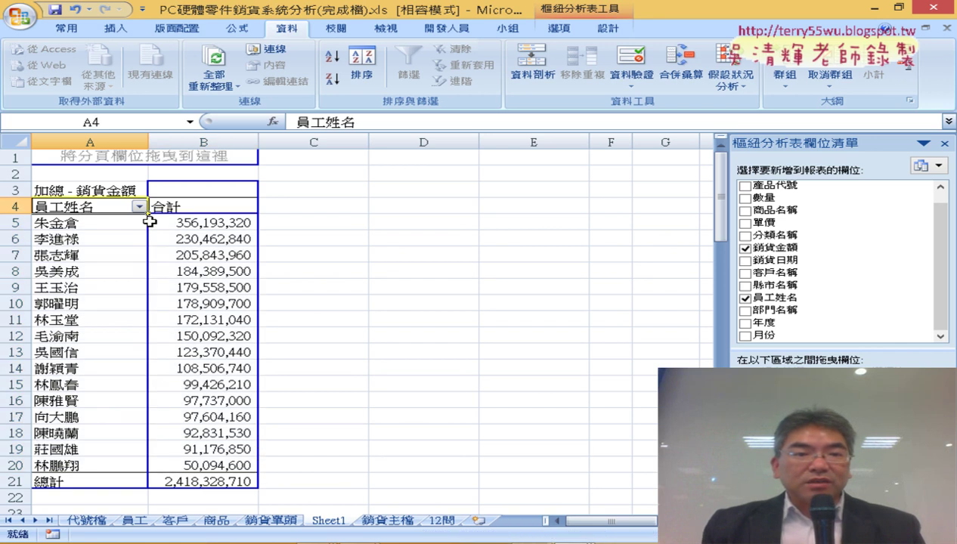
left_click(141, 208)
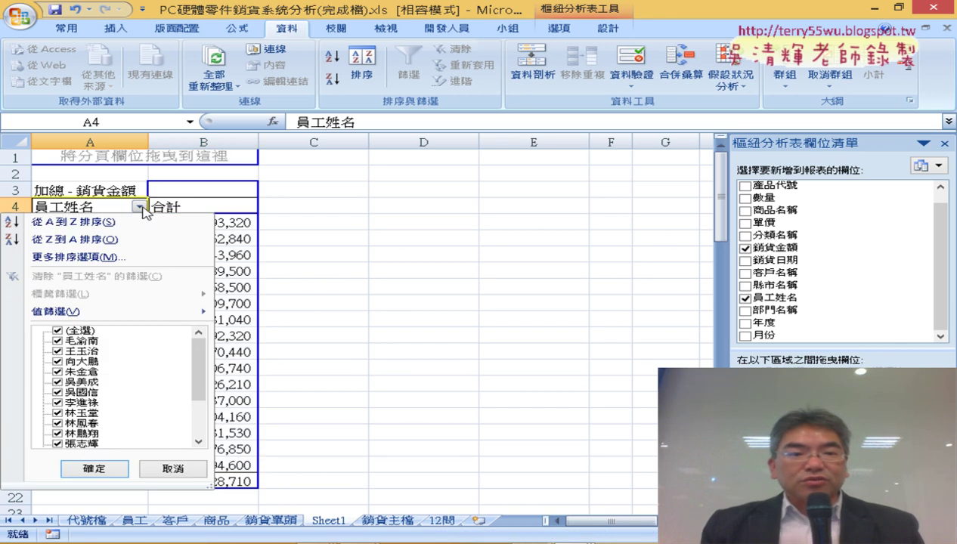
mouse_move(119, 317)
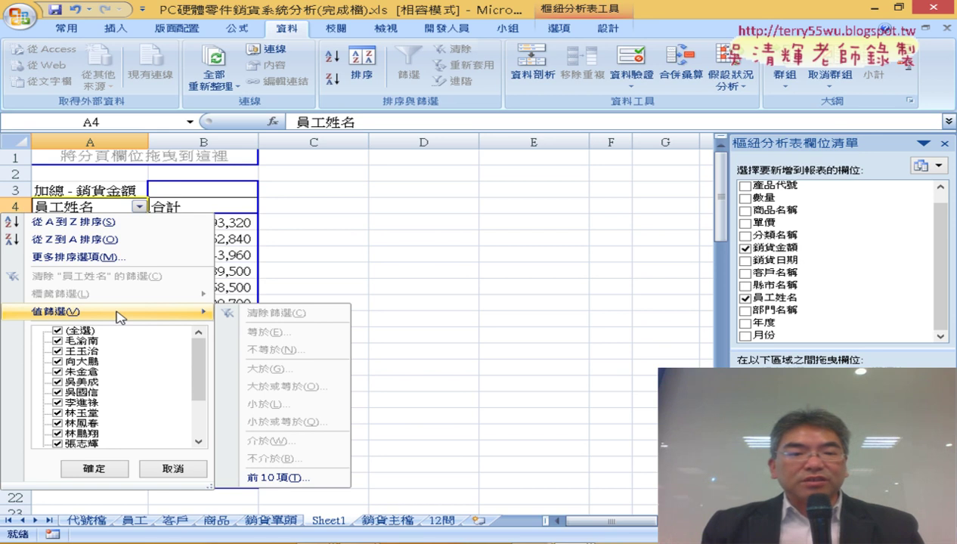
left_click(283, 480)
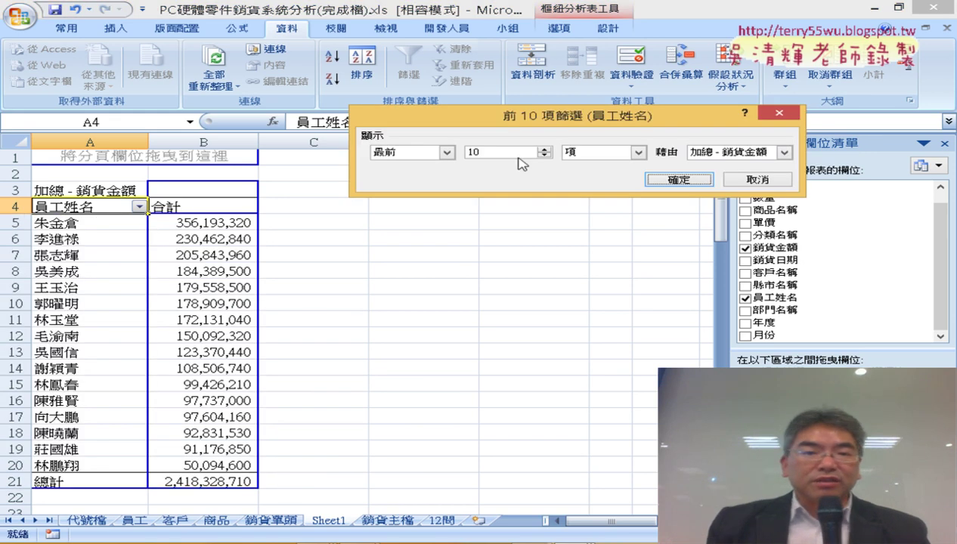
type("3")
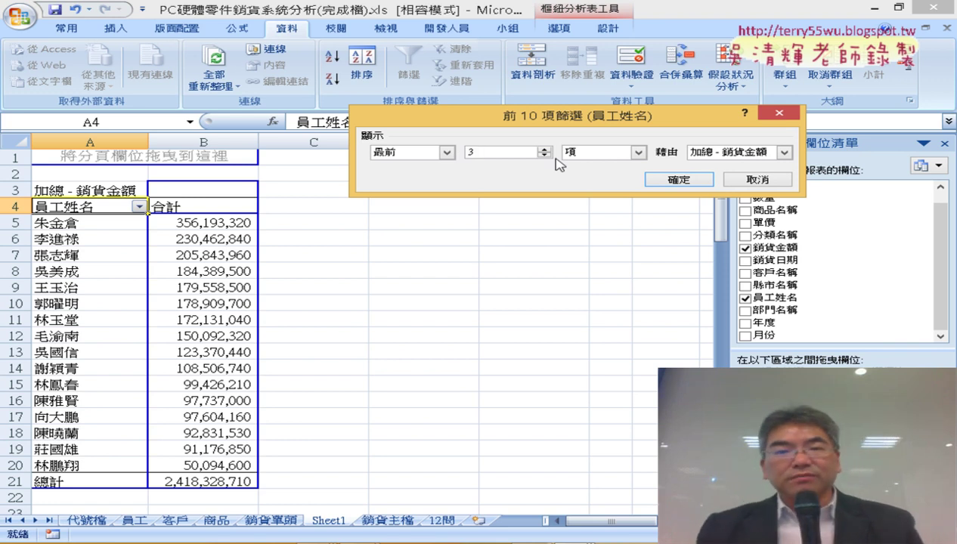
left_click(672, 185)
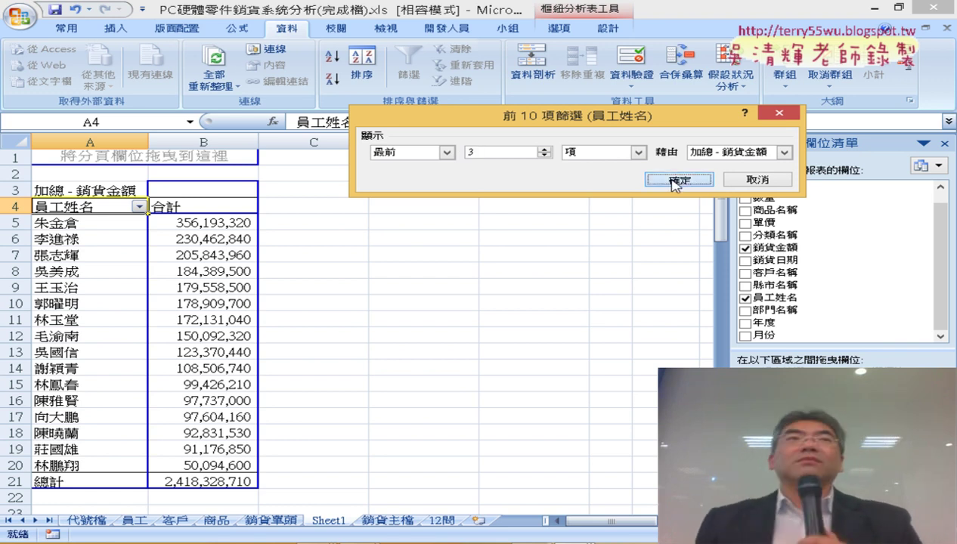